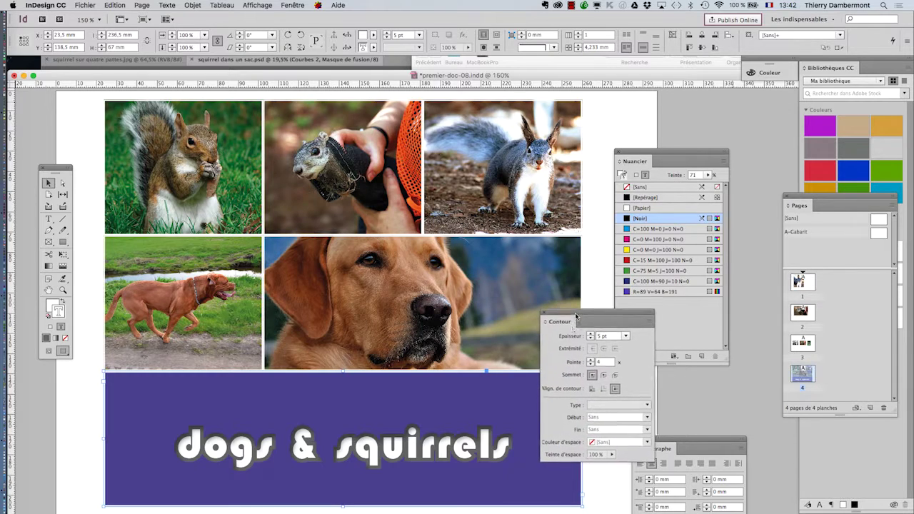
Reduce the stroke weight of the "dogs & squirrels" title to 2 pt and deselect its frame
click(587, 344)
click(587, 344)
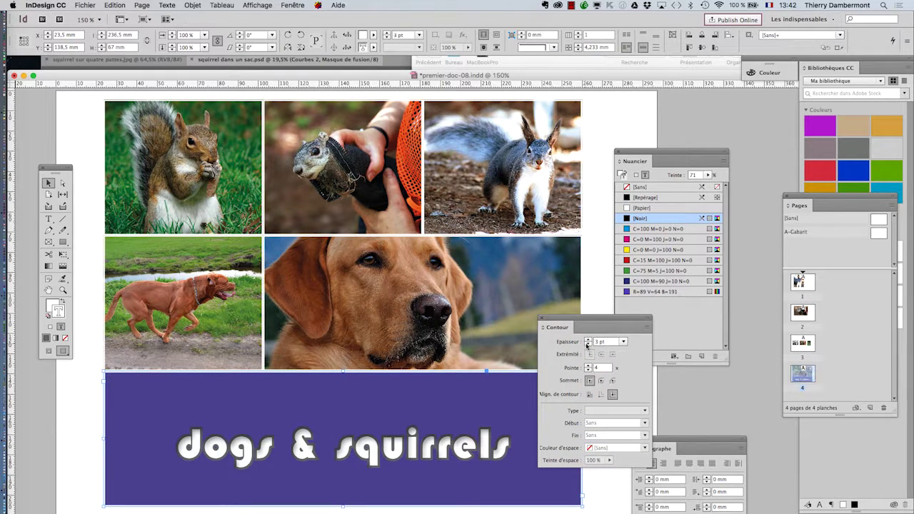
click(586, 344)
scroll(484, 448, up, 2)
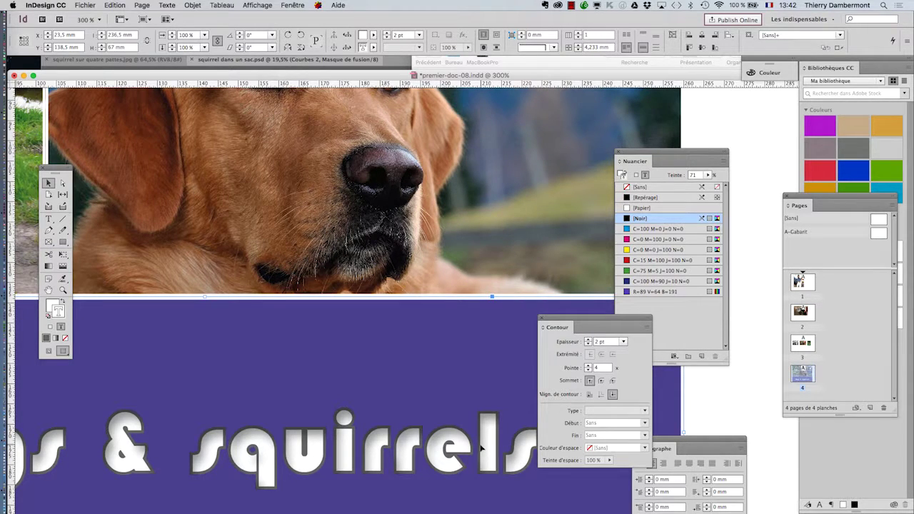
key(super+minus)
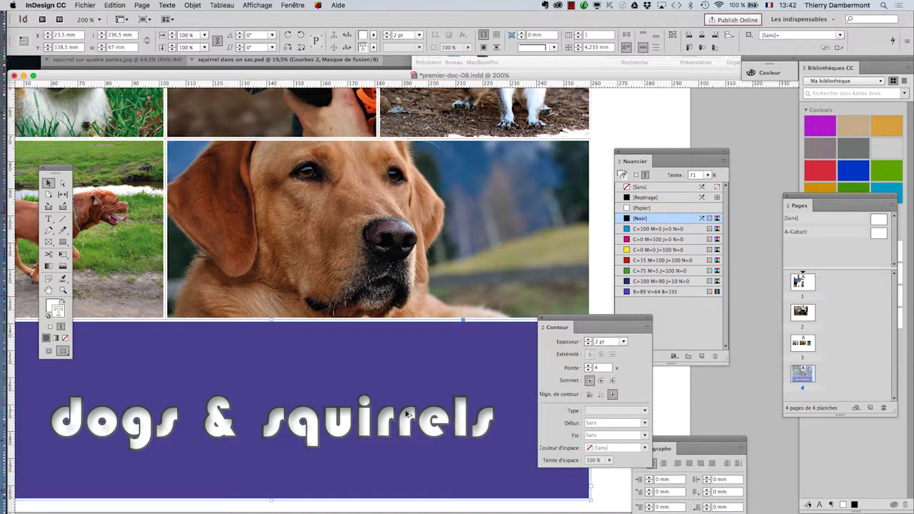
key(super+minus)
click(386, 470)
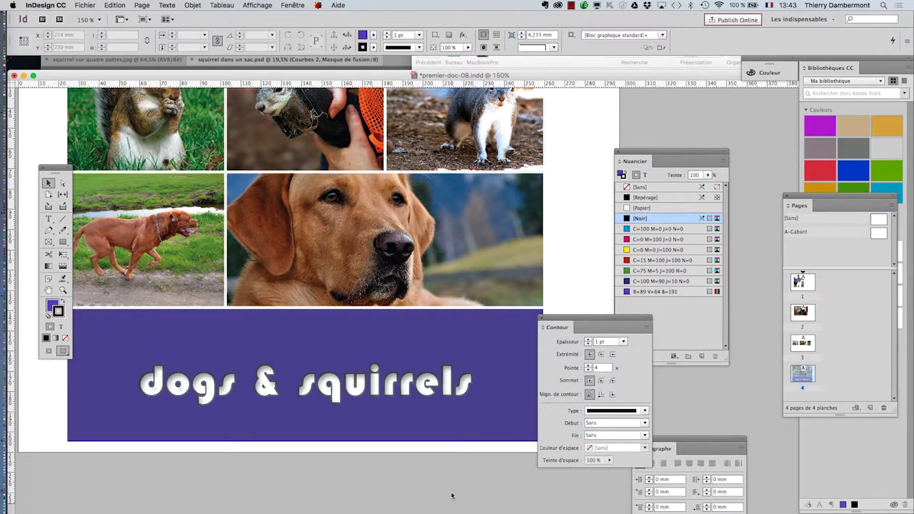
Switch to Adobe Illustrator CC 2015 and hide all other applications
mouse_move(4, 247)
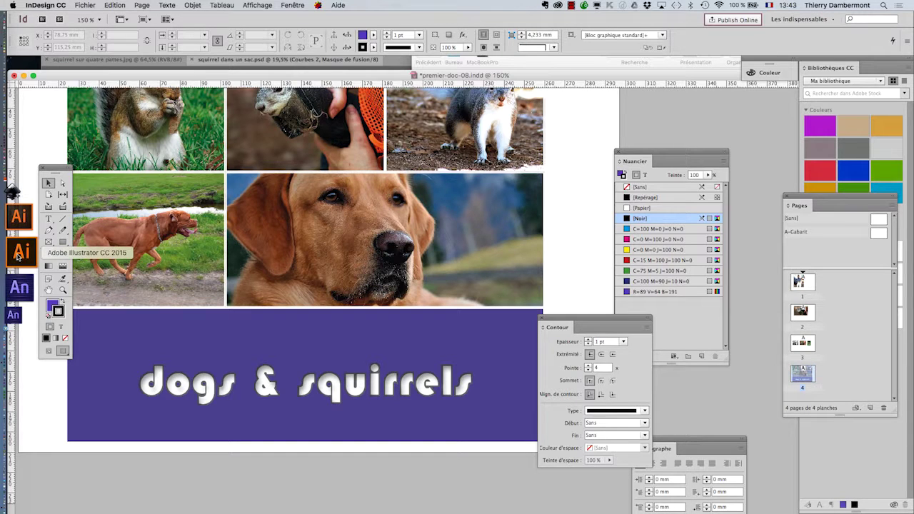
click(17, 256)
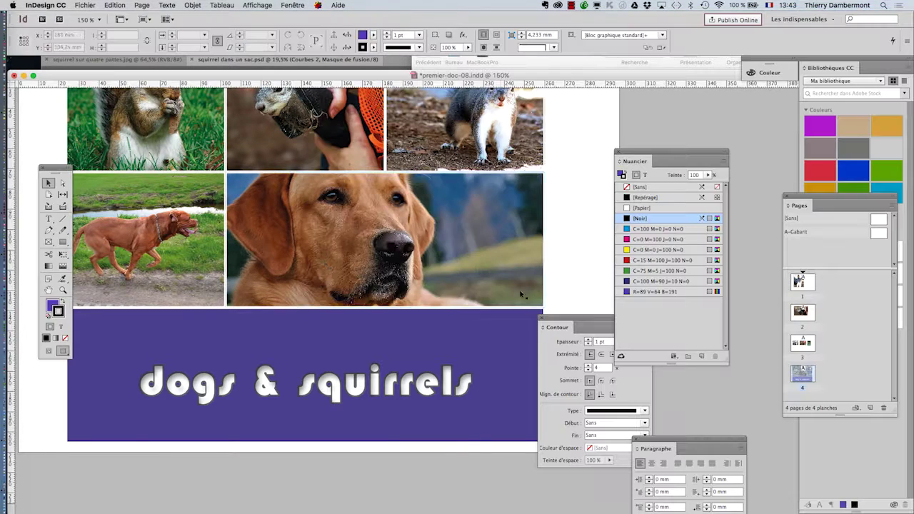
key(super+Tab)
key(super+Tab)
key(alt+super+h)
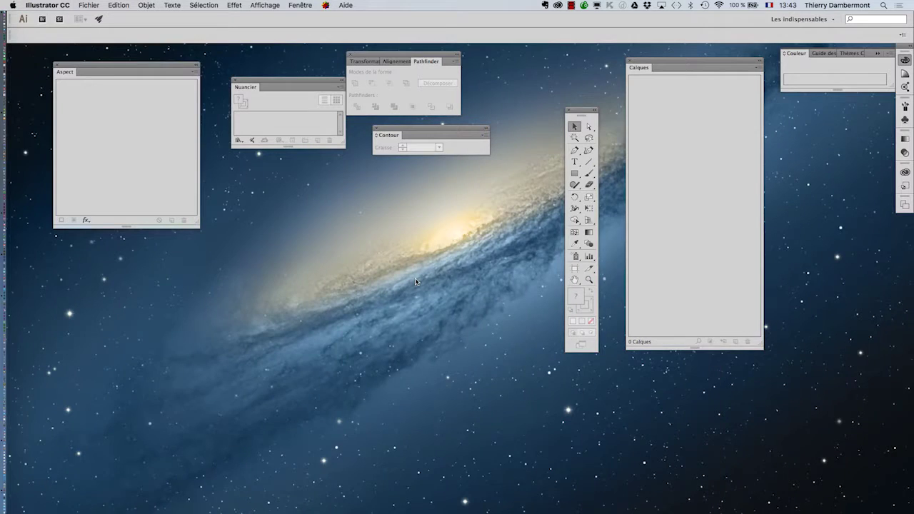
Reset the "Les indispensables" workspace and detach the tools as a floating two-column panel
click(803, 18)
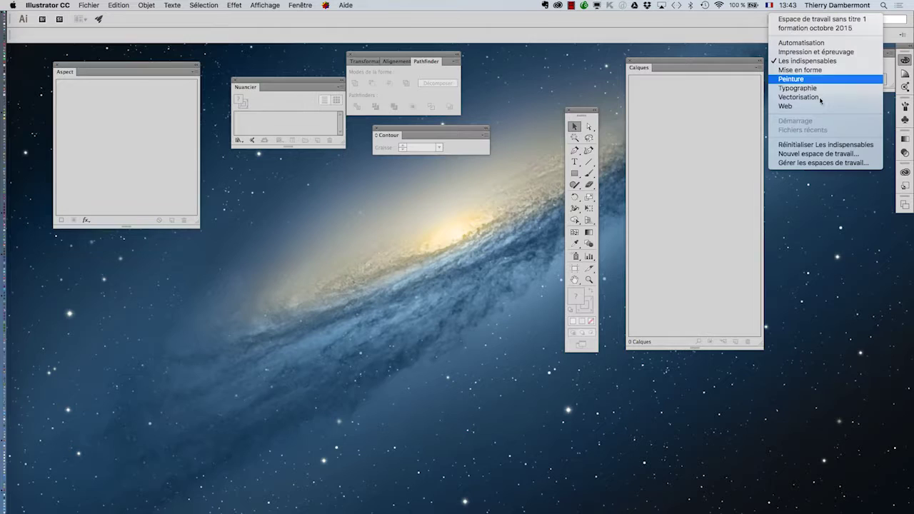
click(828, 144)
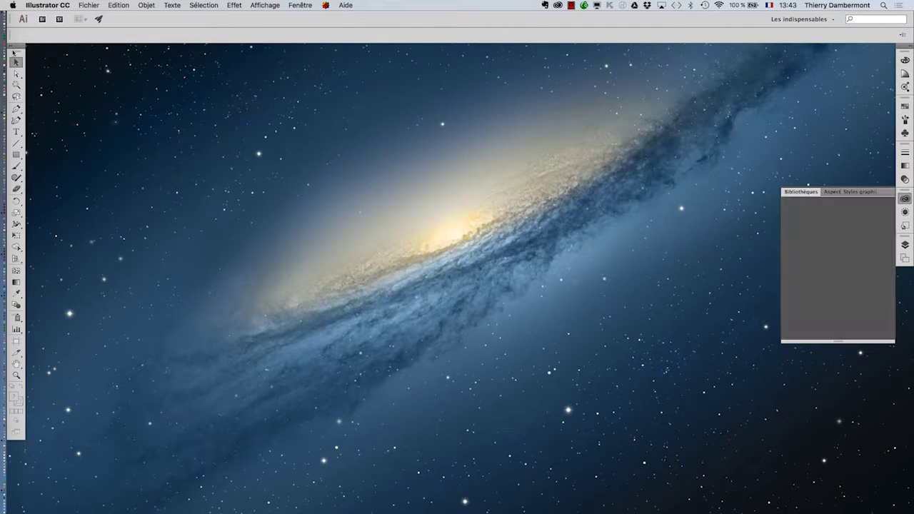
click(14, 49)
drag(40, 55, 48, 63)
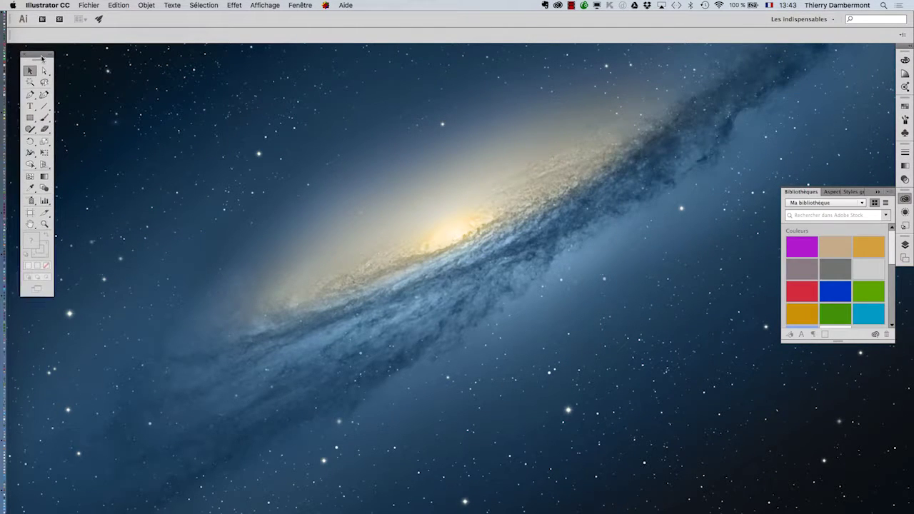
Create a new A4 document in landscape orientation, 297 x 210 mm
click(88, 5)
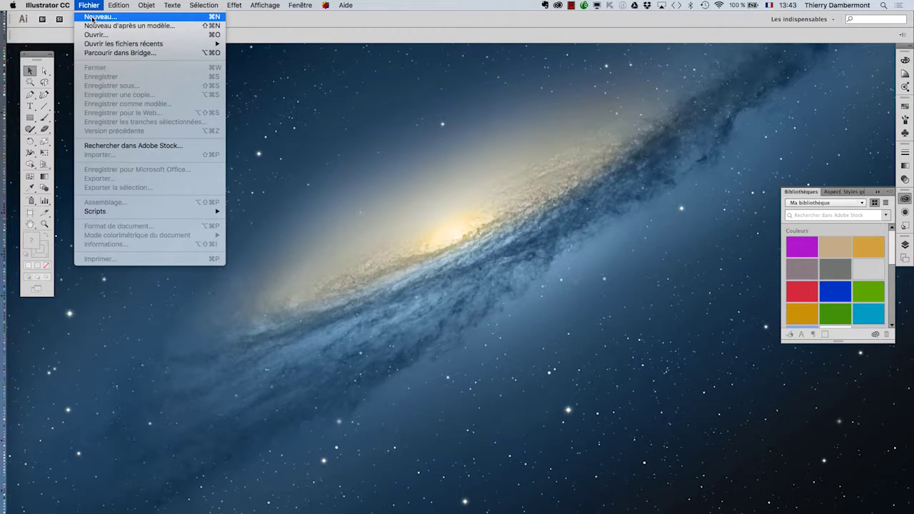
click(93, 17)
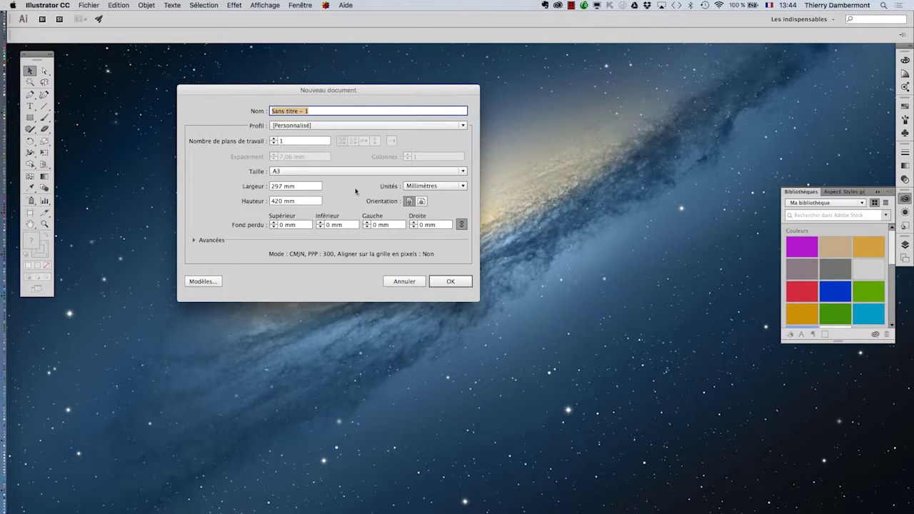
click(333, 171)
click(329, 225)
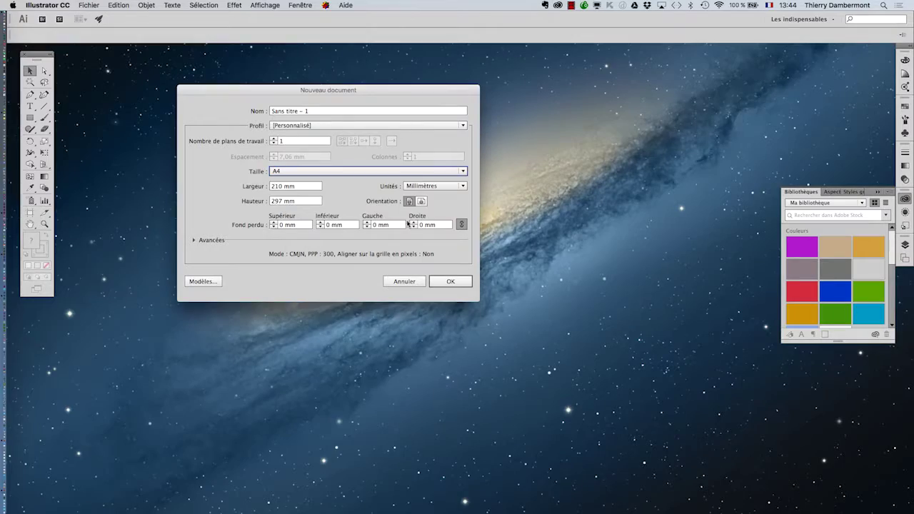
click(421, 202)
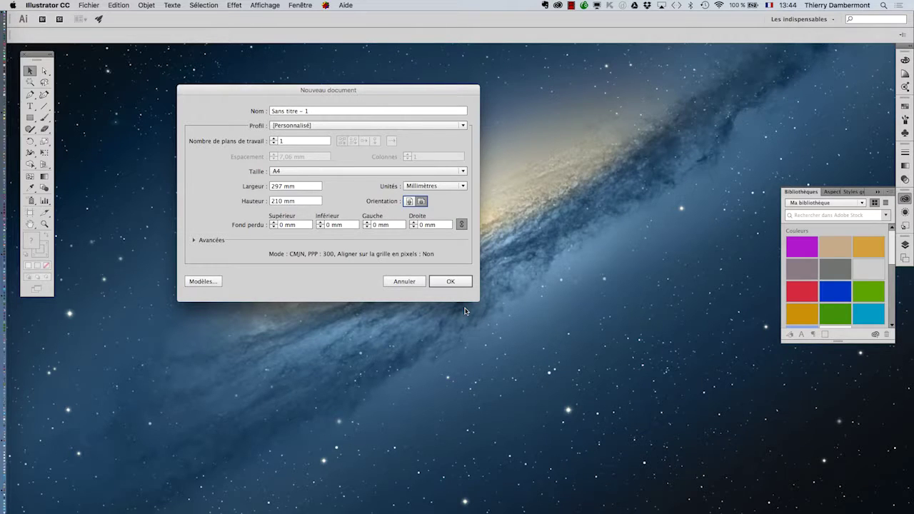
click(463, 286)
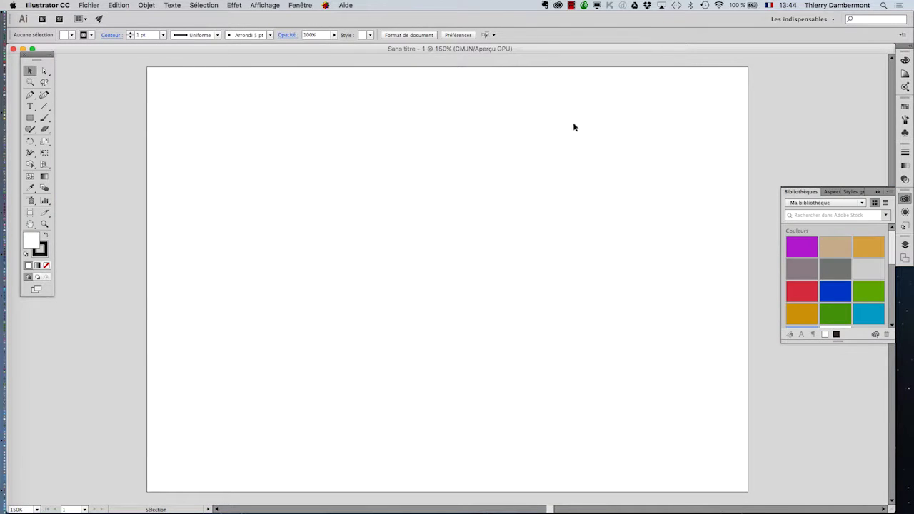
Check which colour mode the new document uses, leaving the setting as it is
click(84, 5)
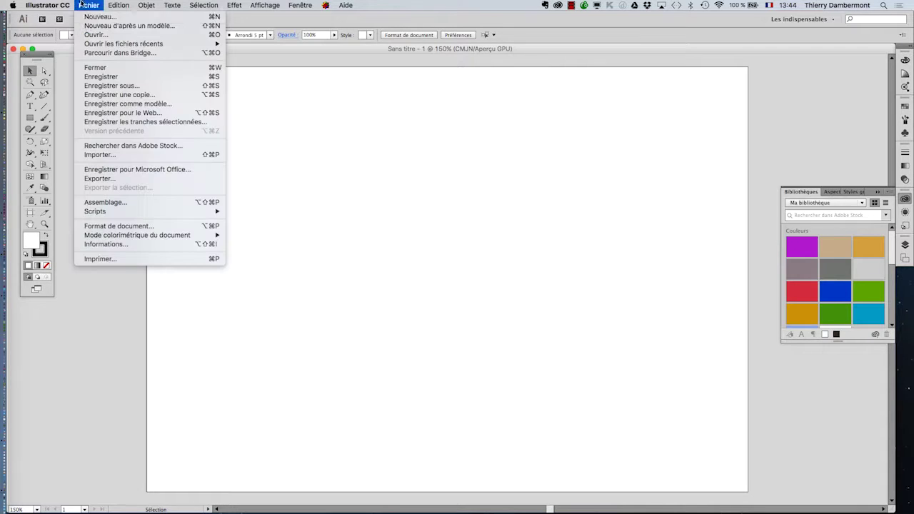
mouse_move(162, 240)
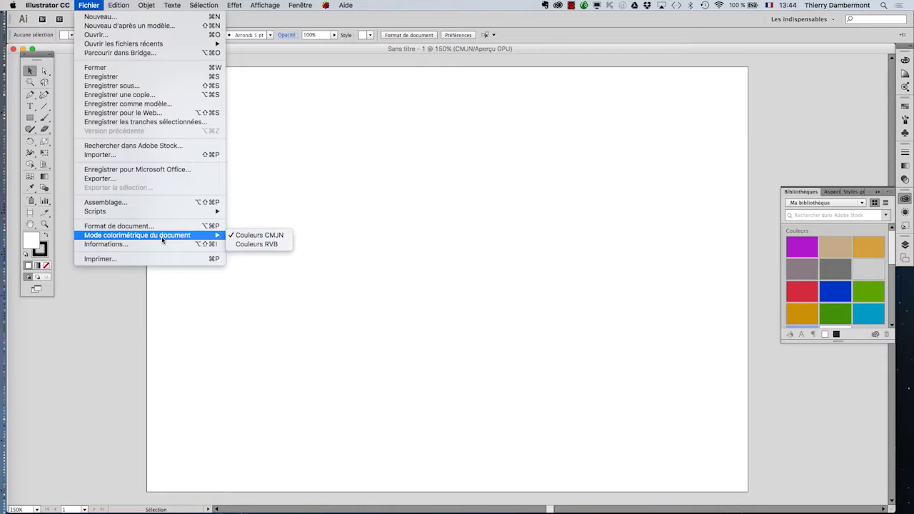
click(288, 190)
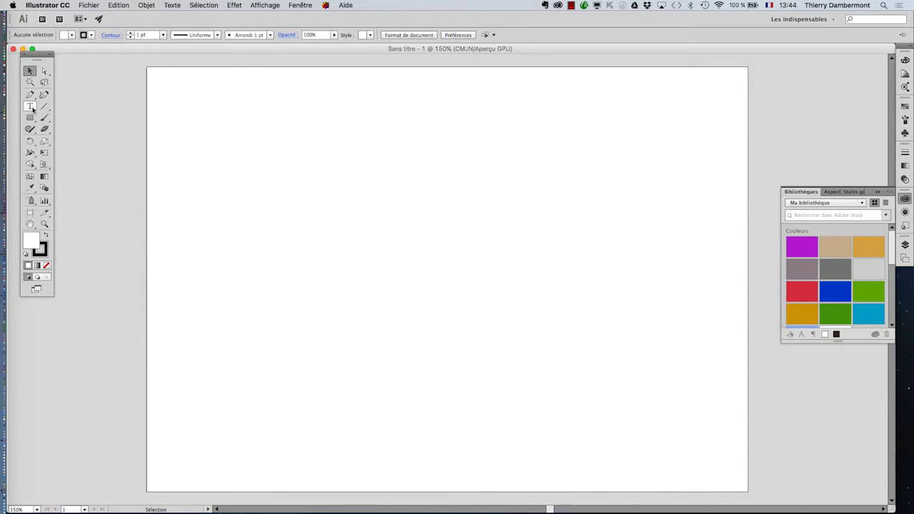
Add the point text "discover" in the upper left area of the artboard, moving the tools panel closer to it
click(31, 109)
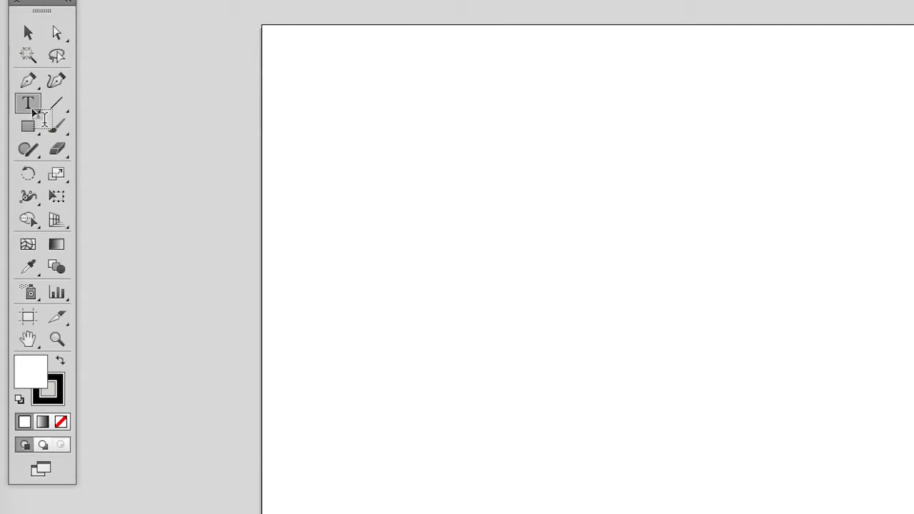
drag(41, 10, 132, 50)
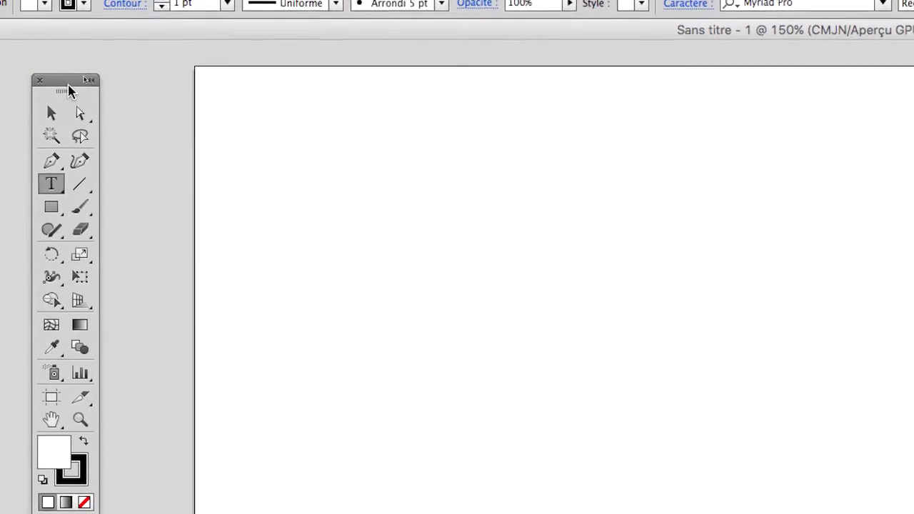
drag(69, 90, 85, 94)
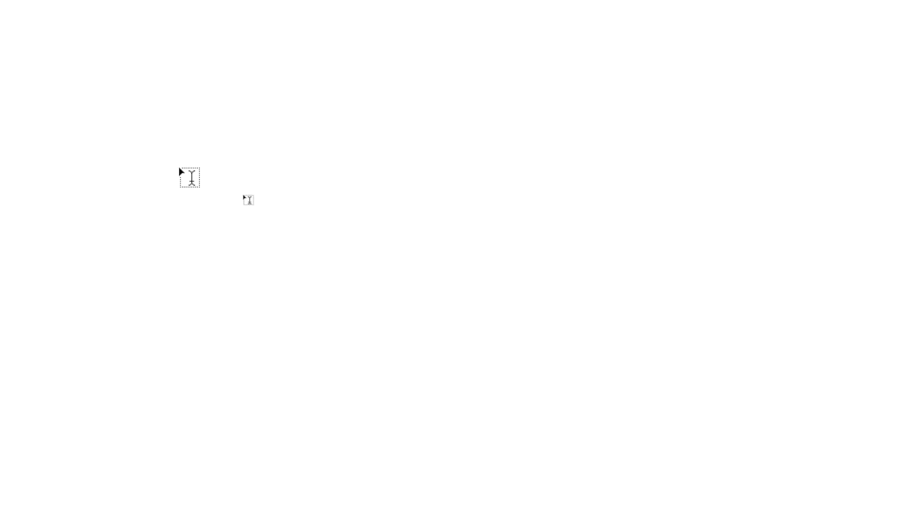
click(180, 169)
text(discover)
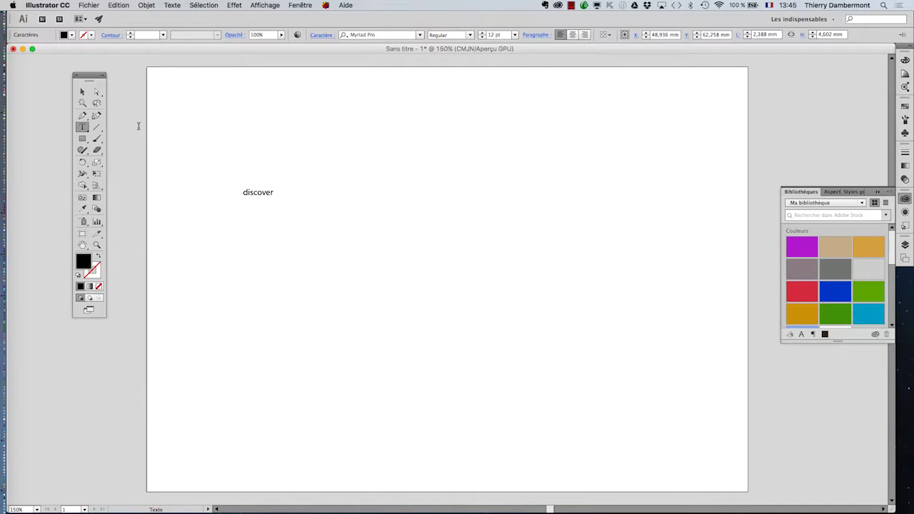
Reposition the word "discover" on the artboard with the Selection tool
drag(94, 76, 113, 73)
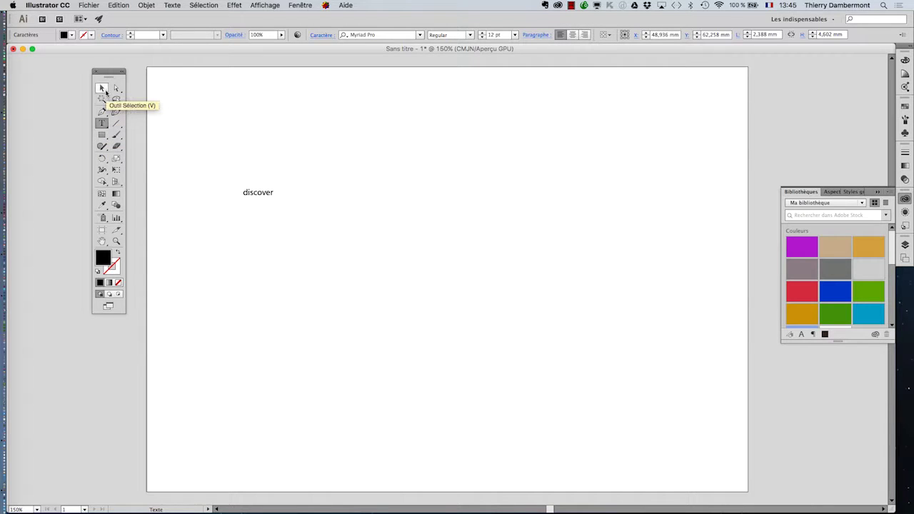
click(105, 90)
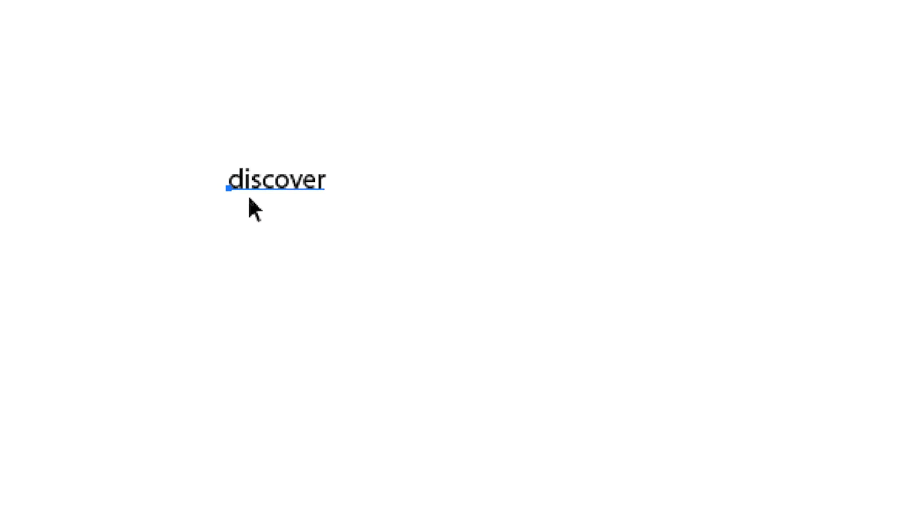
drag(249, 199, 261, 214)
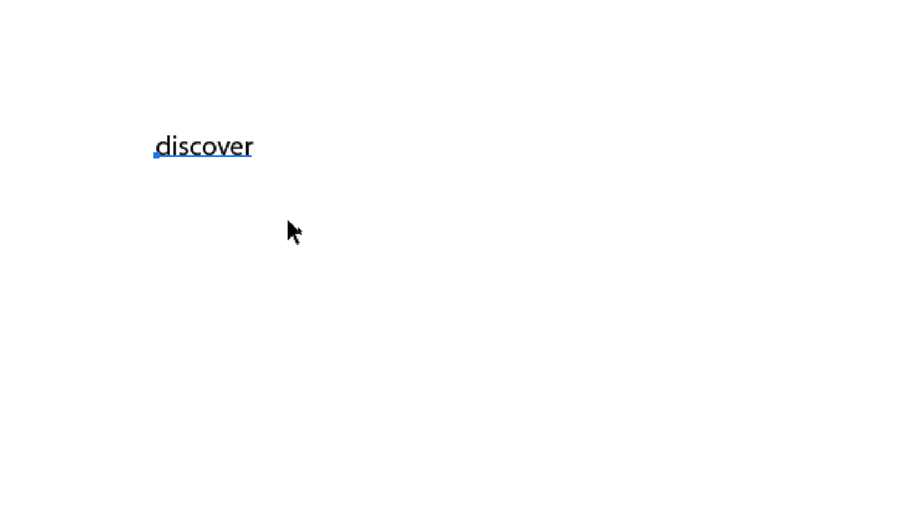
drag(269, 204, 236, 200)
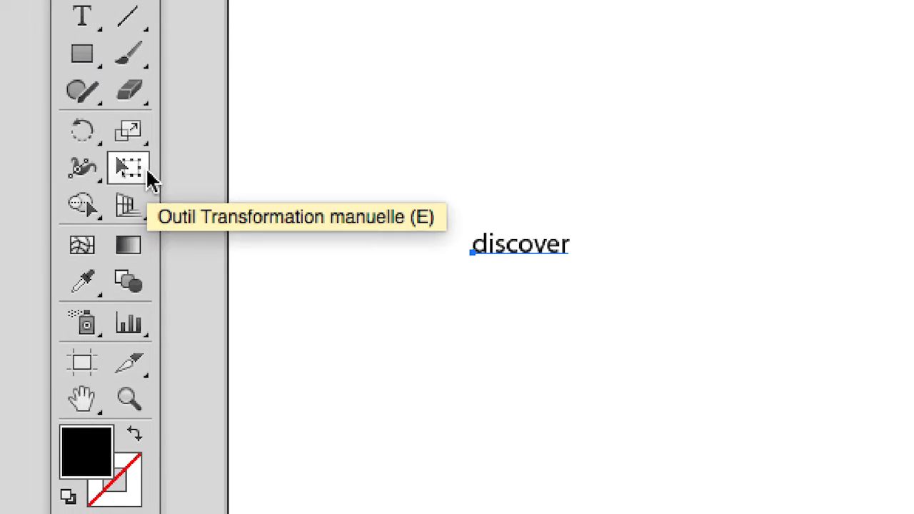
Enlarge the word "discover" proportionally to about 194 mm wide with the Free Transform tool
click(152, 178)
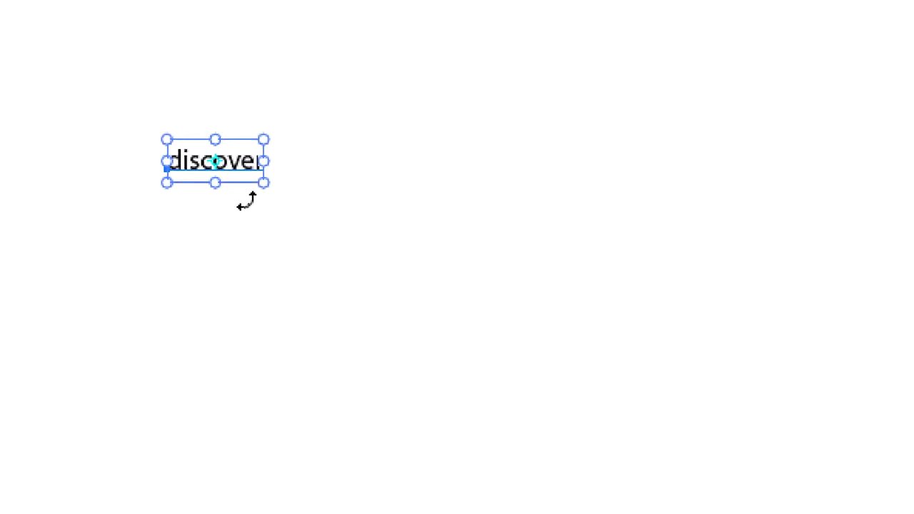
drag(250, 190, 752, 512)
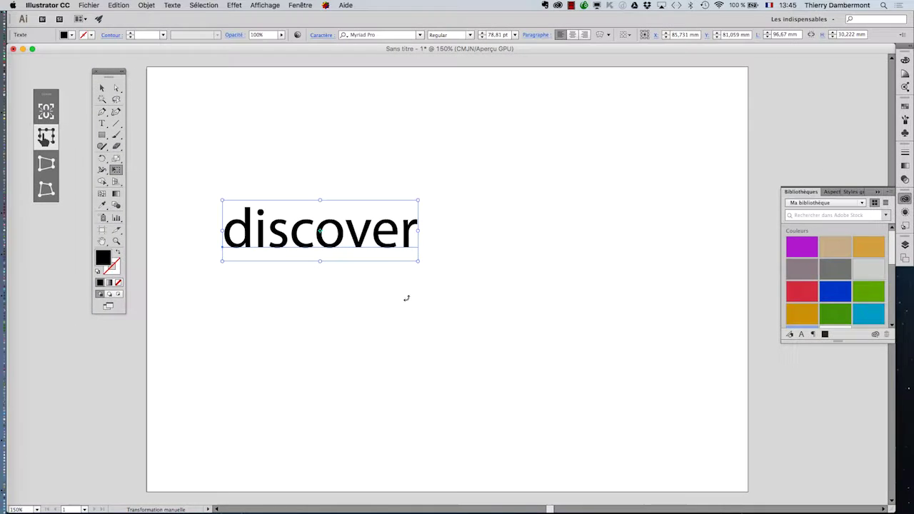
drag(418, 261, 600, 381)
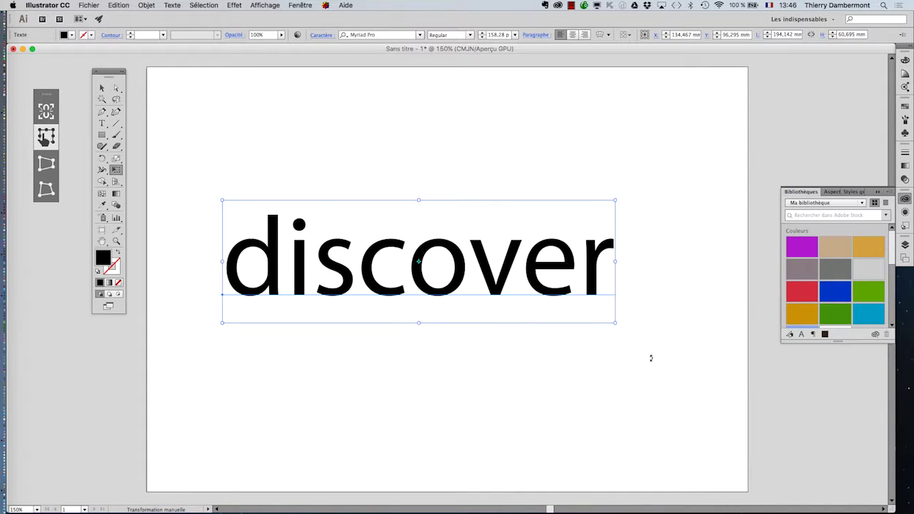
Save the document as "titre-discover" in the ID-premier-jour folder, in Adobe Illustrator format with the Illustrator CC version
click(89, 5)
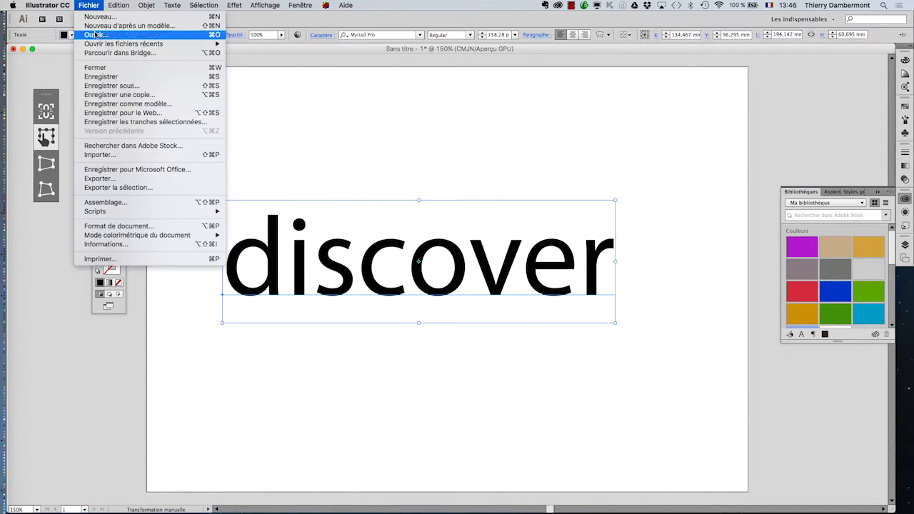
click(120, 87)
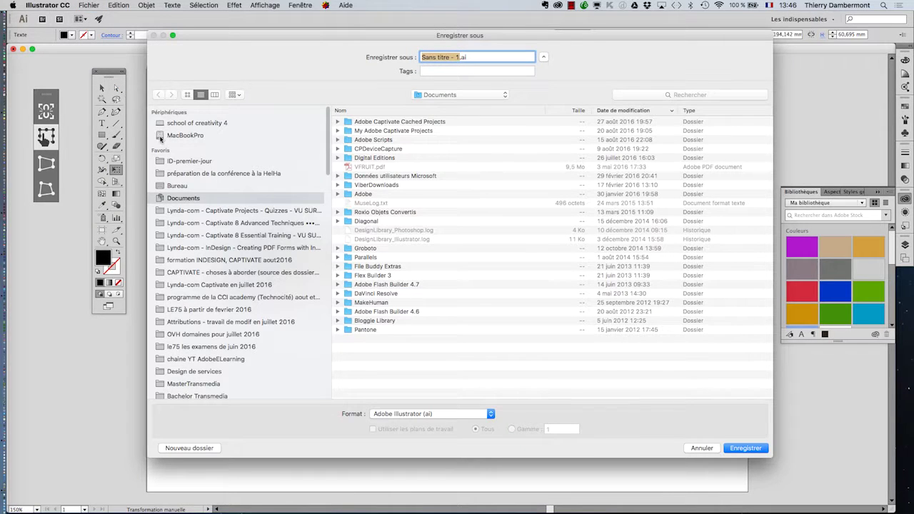
click(183, 161)
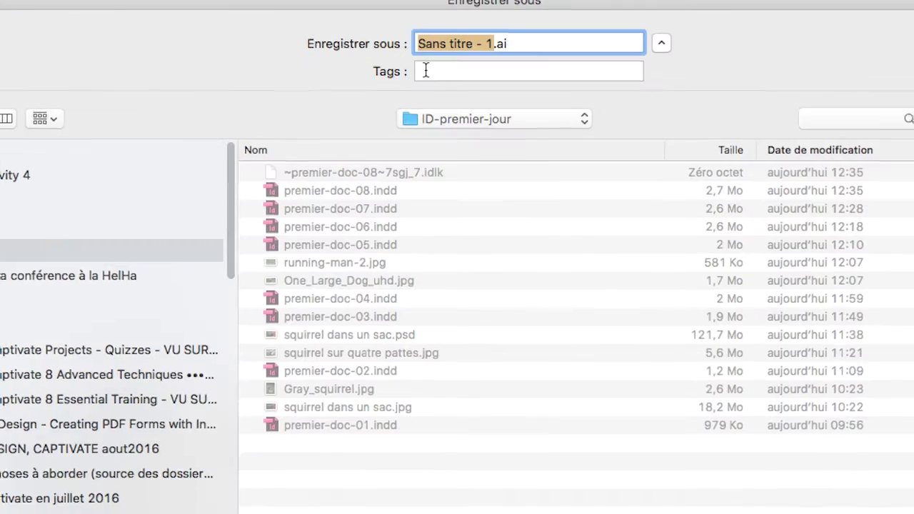
text(texte)
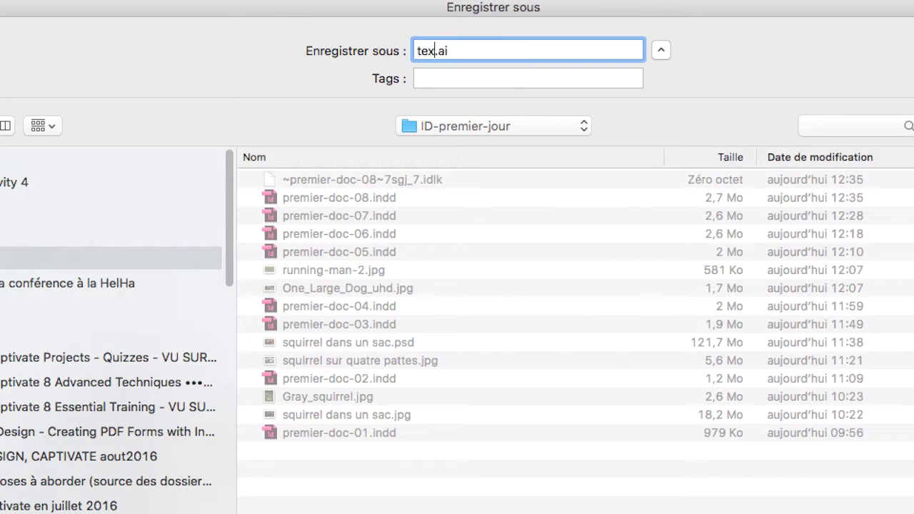
key(BackSpace)
key(BackSpace)
key(BackSpace)
key(BackSpace)
text(itre-)
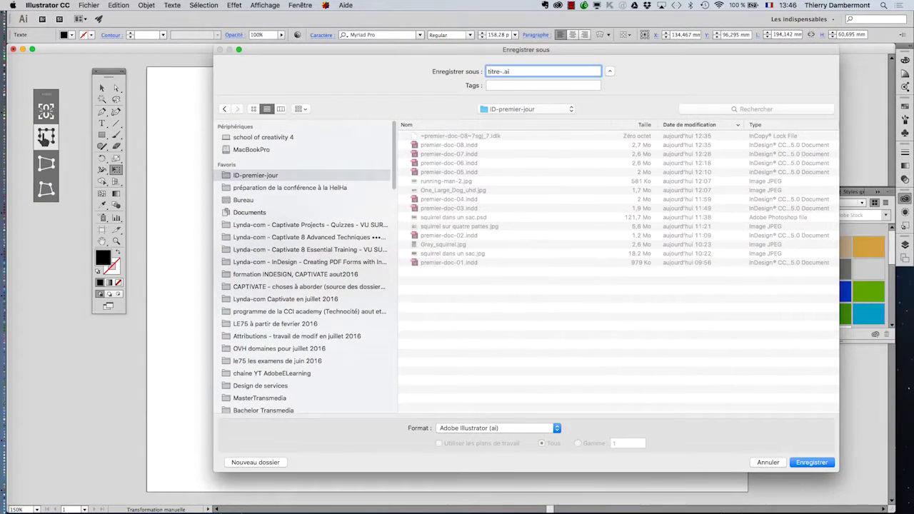
text(discover)
click(811, 463)
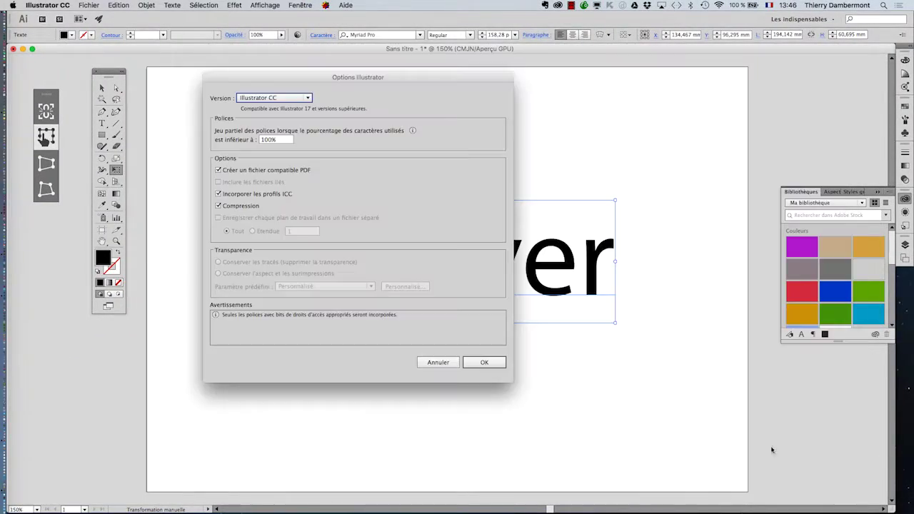
click(480, 362)
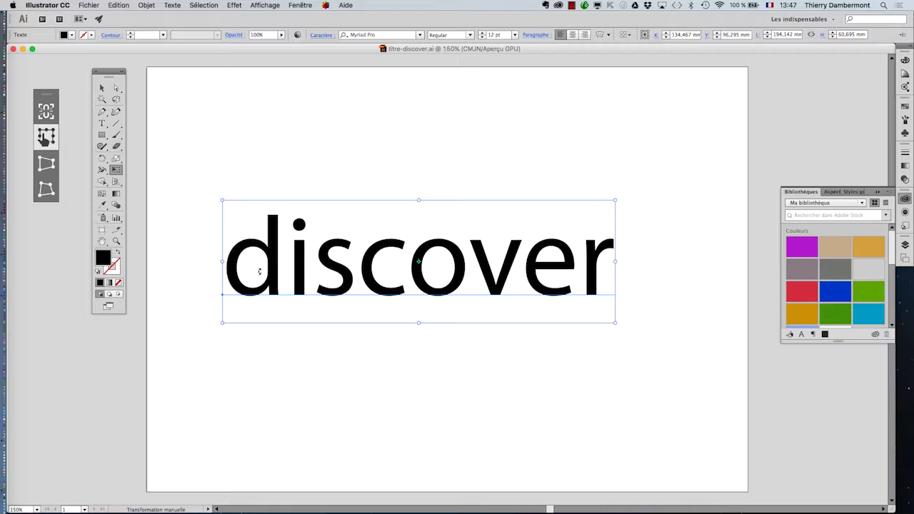
Display the Character panel and place it just beside the word "discover"
click(101, 240)
drag(295, 206, 249, 139)
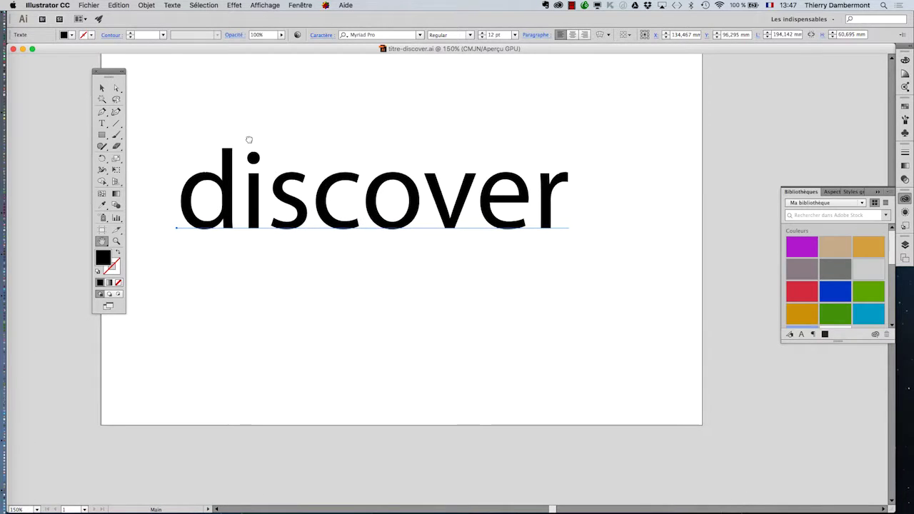
click(102, 88)
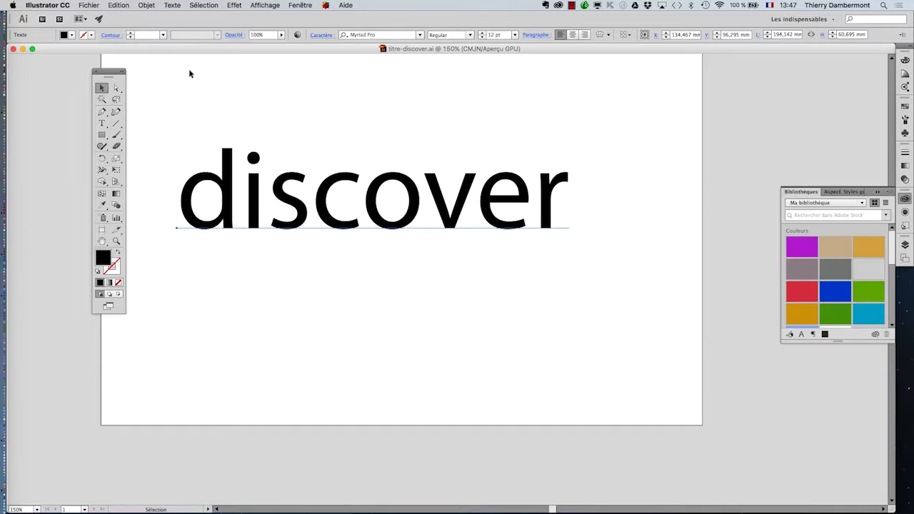
click(153, 5)
mouse_move(270, 5)
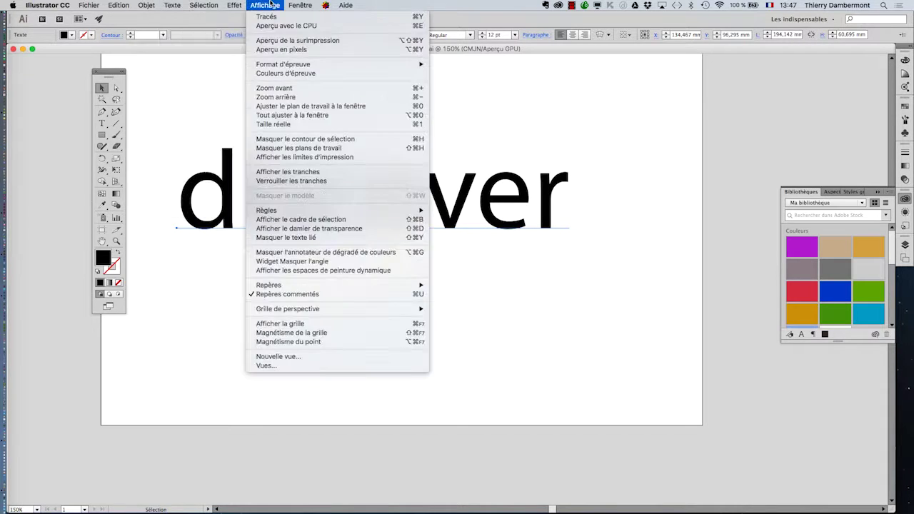
mouse_move(167, 6)
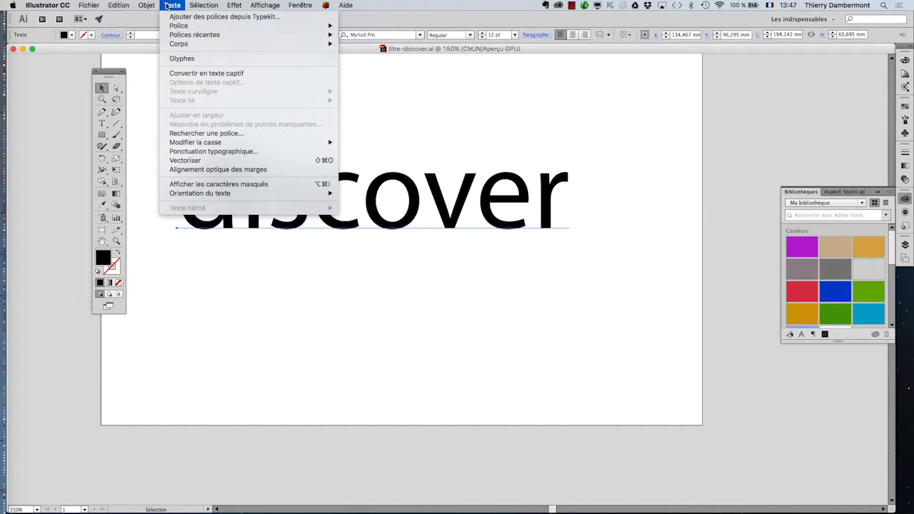
mouse_move(299, 5)
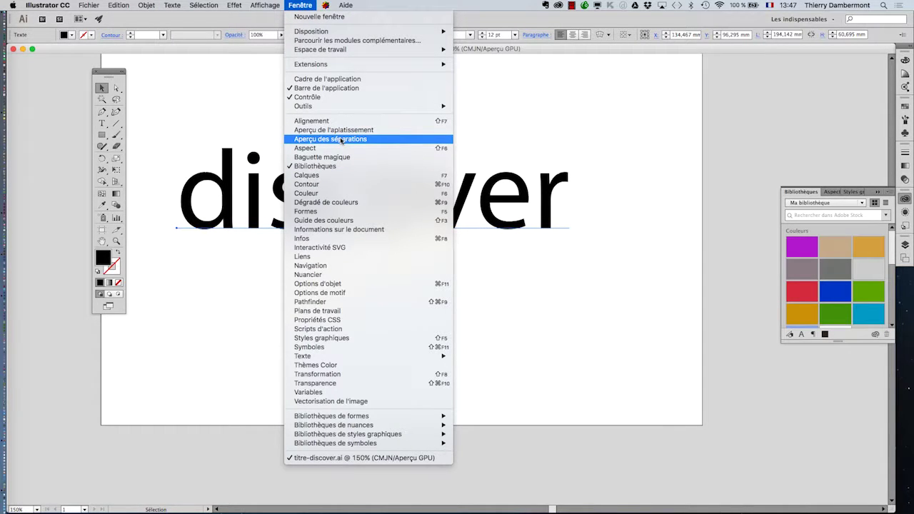
mouse_move(337, 356)
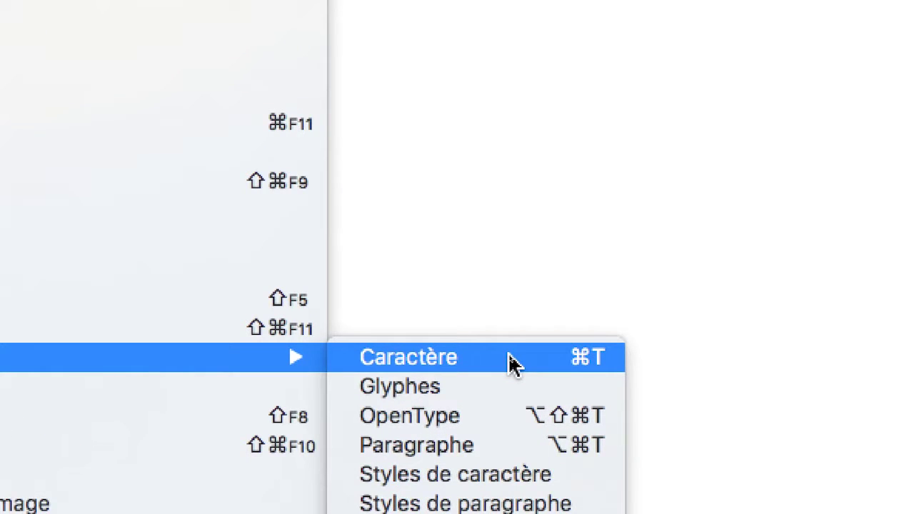
click(513, 364)
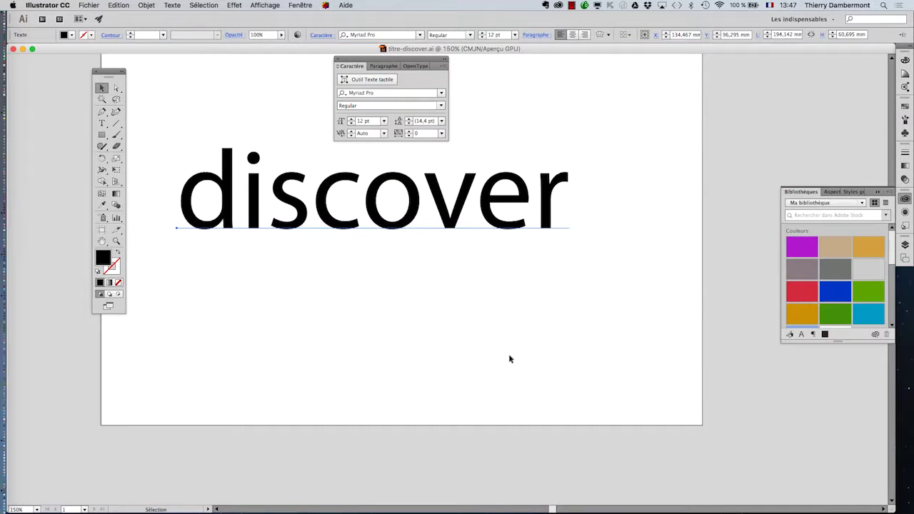
drag(378, 60, 633, 185)
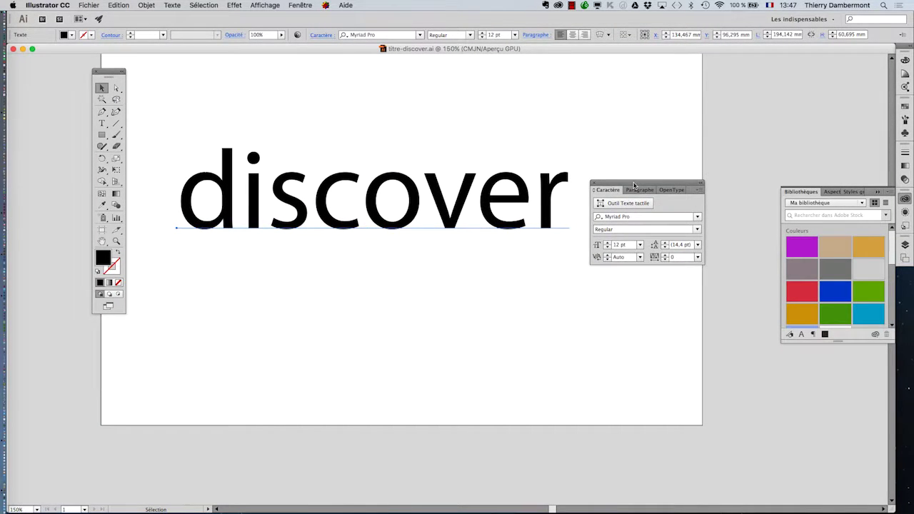
Set the kerning of the word "discover" to Optique and move the Character panel clear of the text
click(640, 257)
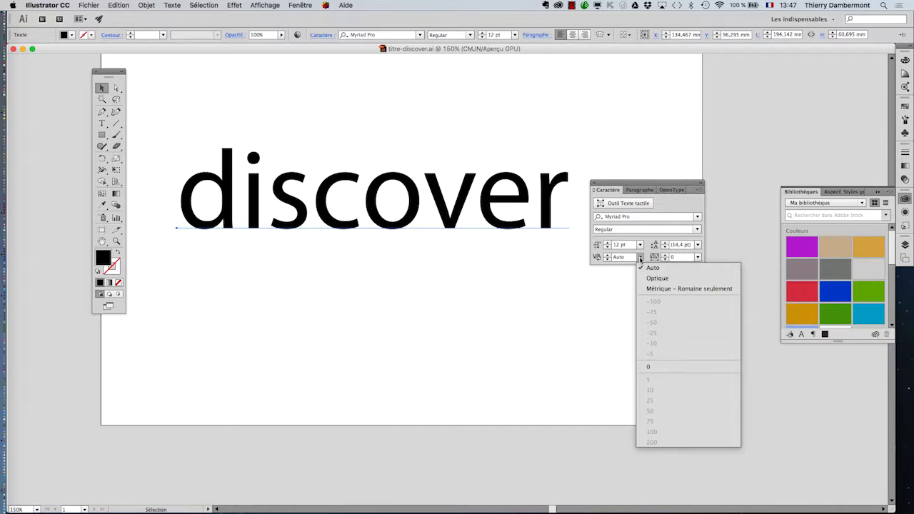
click(622, 192)
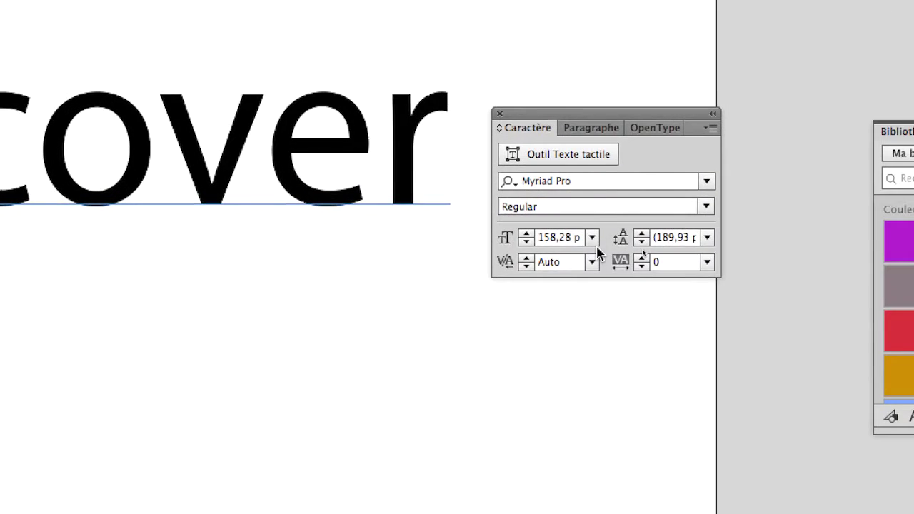
click(595, 255)
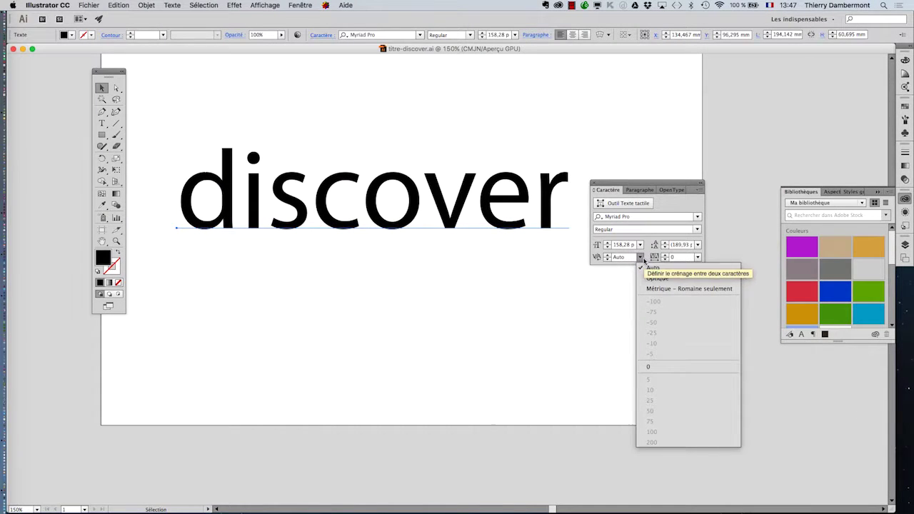
click(651, 277)
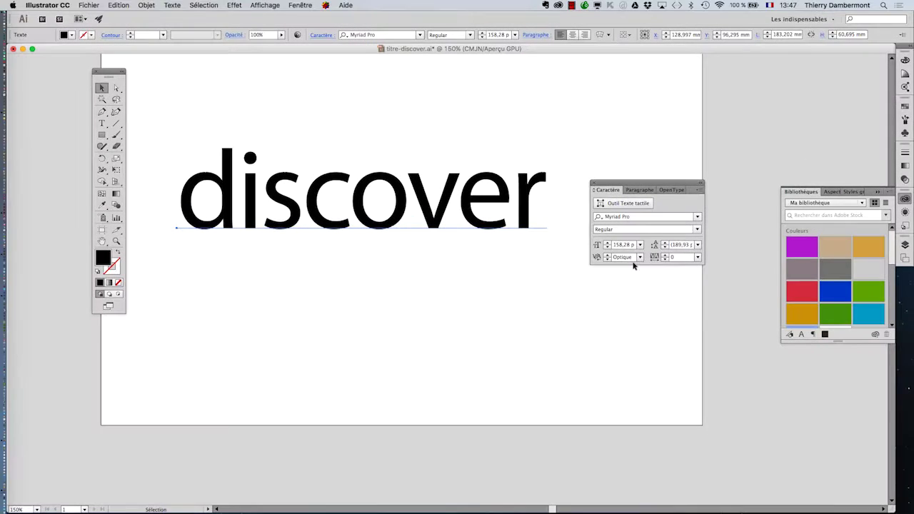
drag(603, 183, 656, 112)
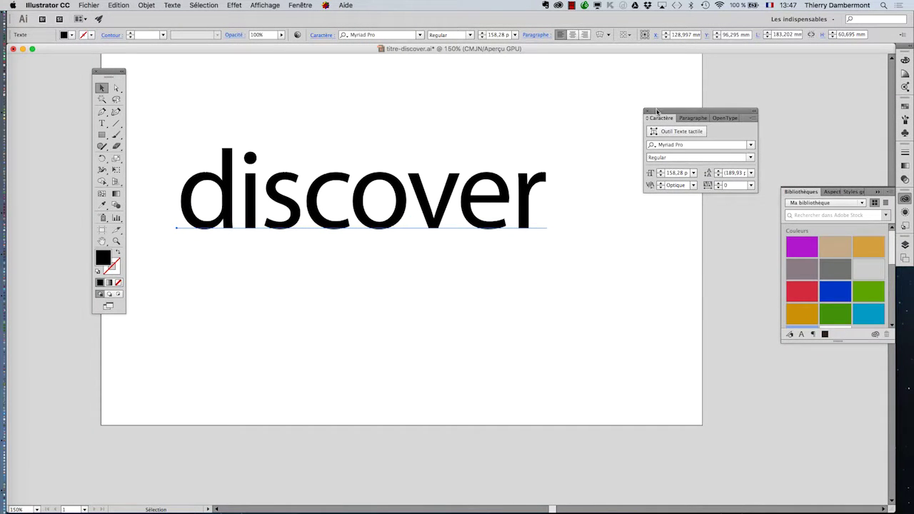
Remove the fill colour from the word "discover", keeping the text object selected
click(569, 294)
click(481, 235)
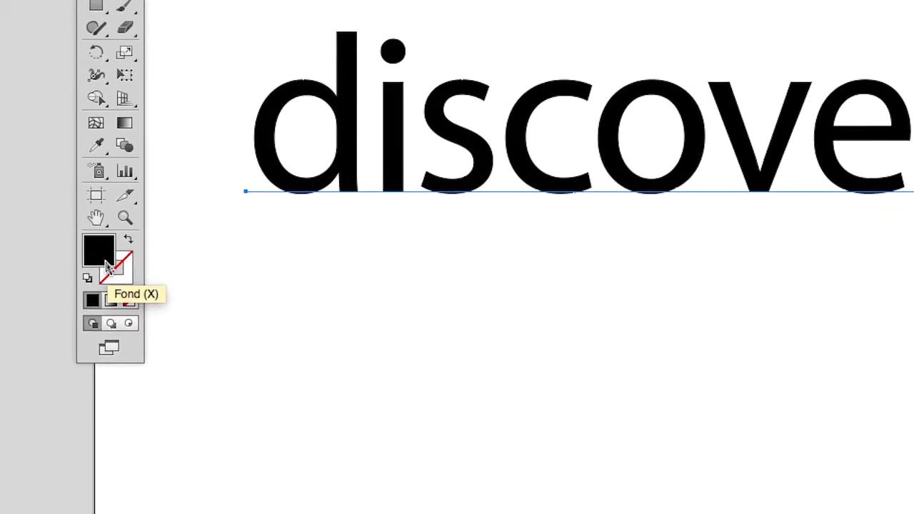
click(115, 279)
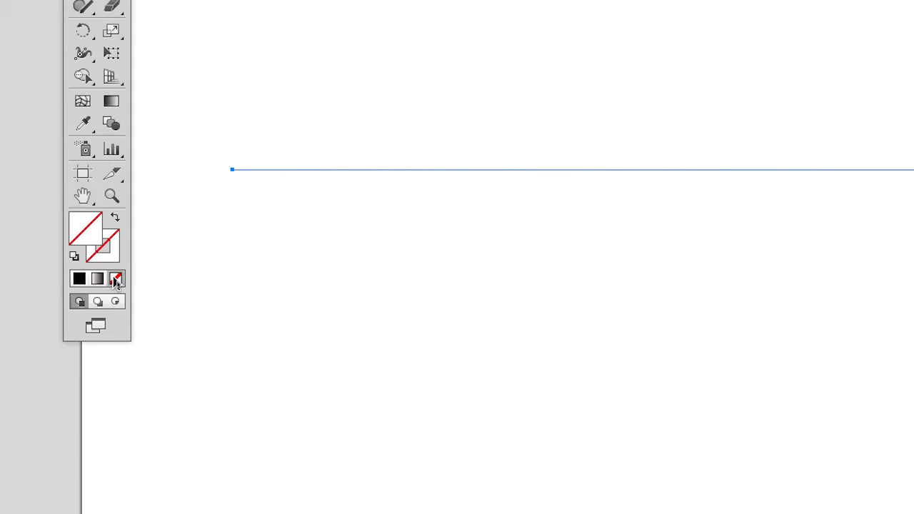
click(162, 253)
click(157, 254)
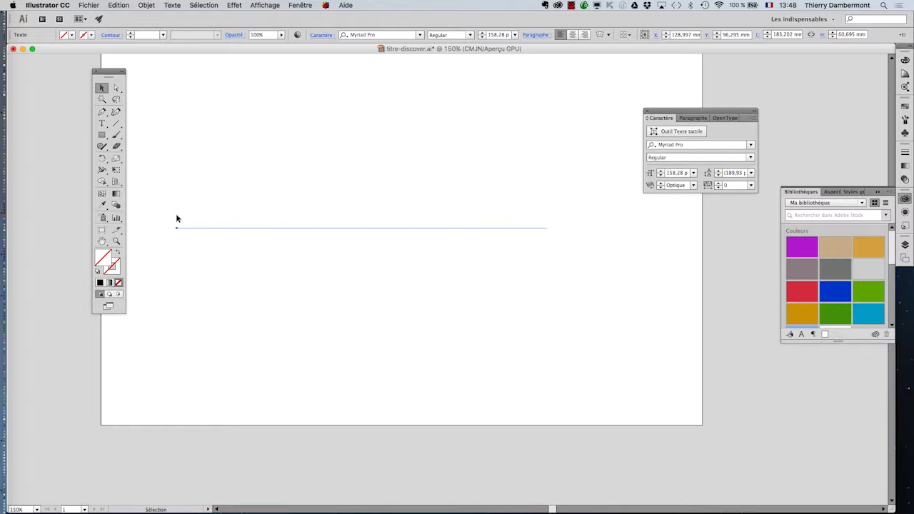
Float the Aspect (Appearance) panel beside the text, closing the Character panel and collapsing the graphic styles panel group
click(308, 5)
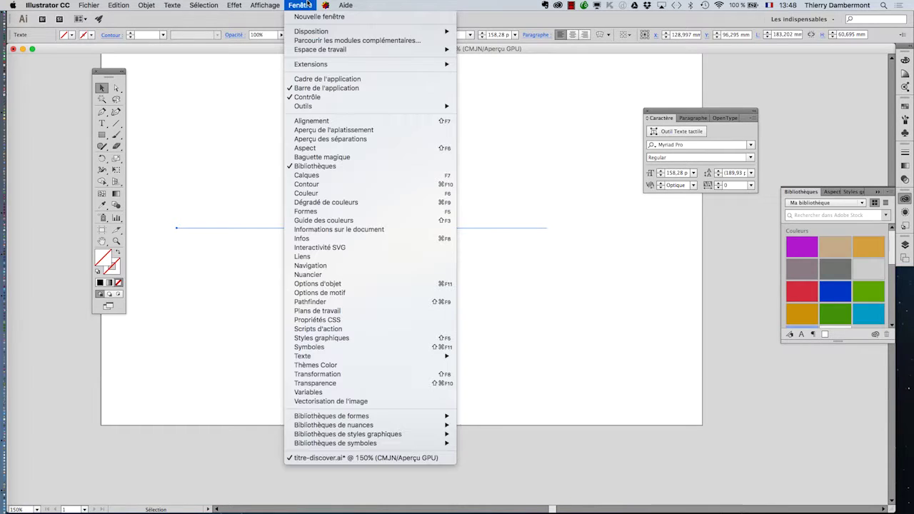
click(328, 149)
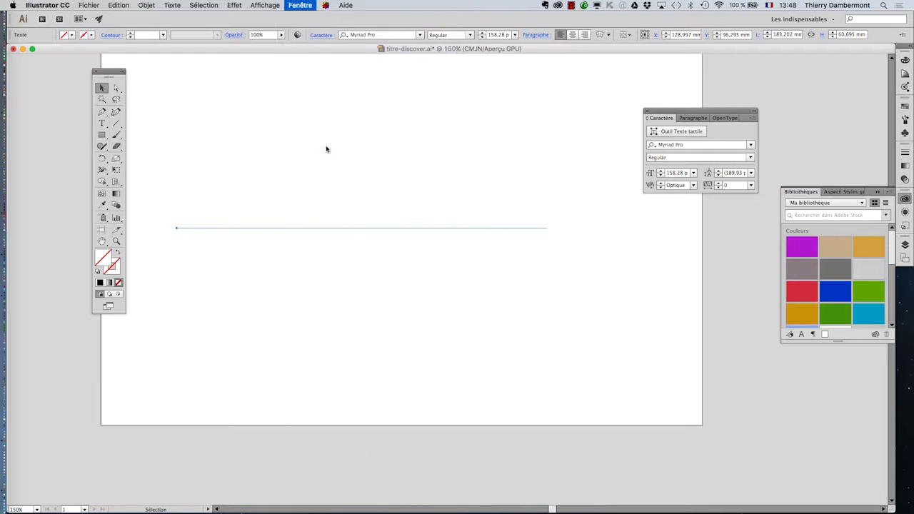
drag(823, 192, 656, 121)
click(646, 112)
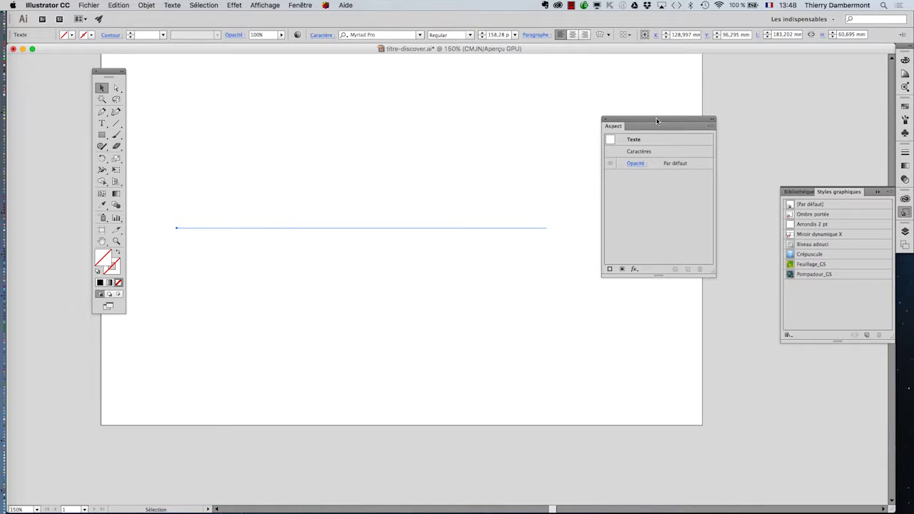
drag(657, 121, 677, 118)
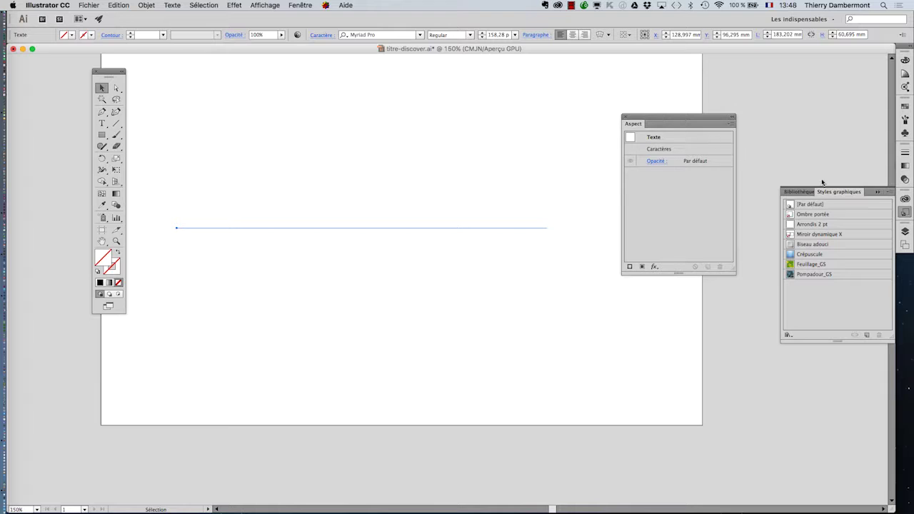
click(877, 193)
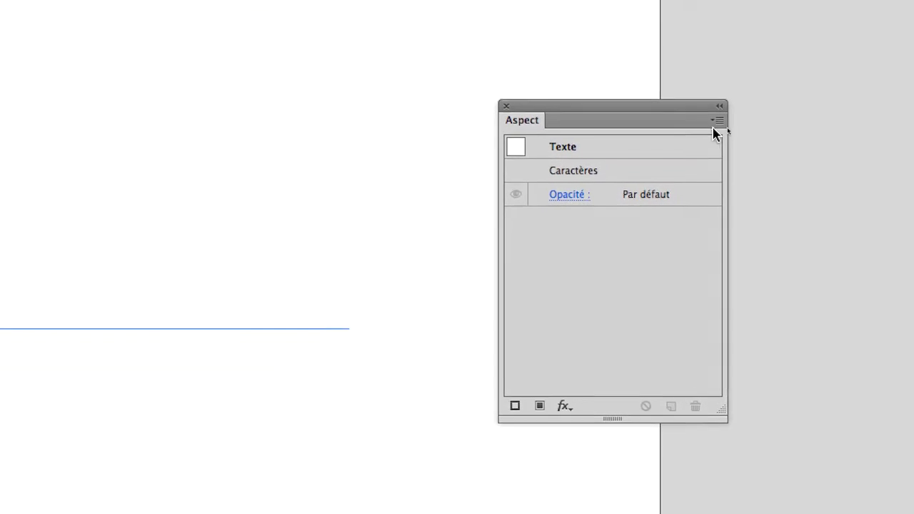
Add a new fill to the text's appearance, try it in blue, set it to black, and enlarge the Aspect panel
click(714, 126)
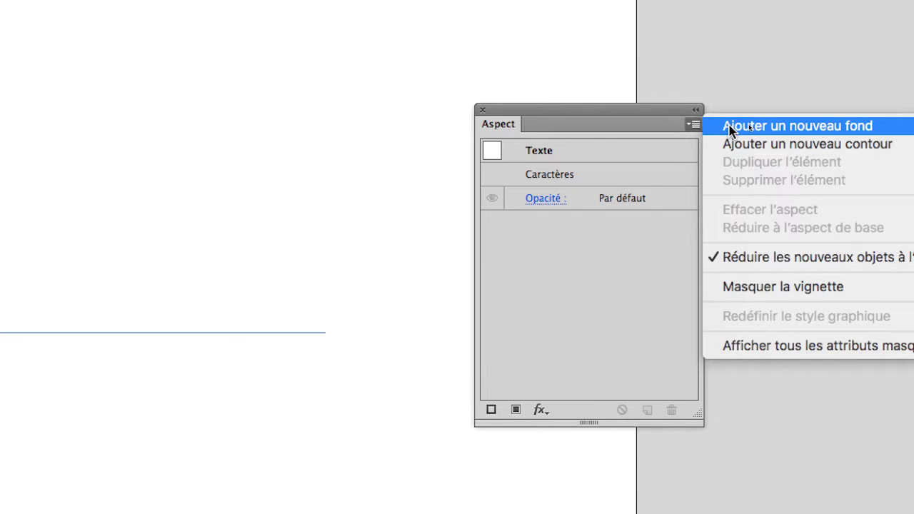
click(730, 127)
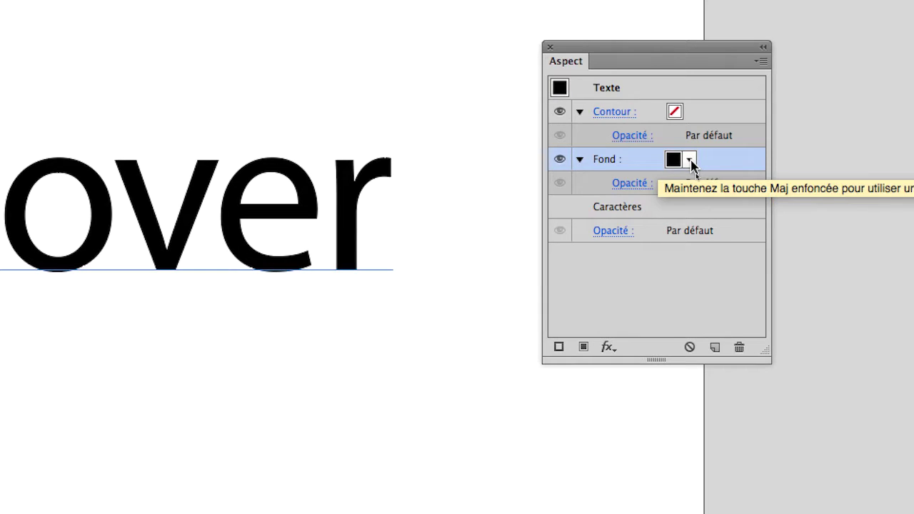
click(689, 160)
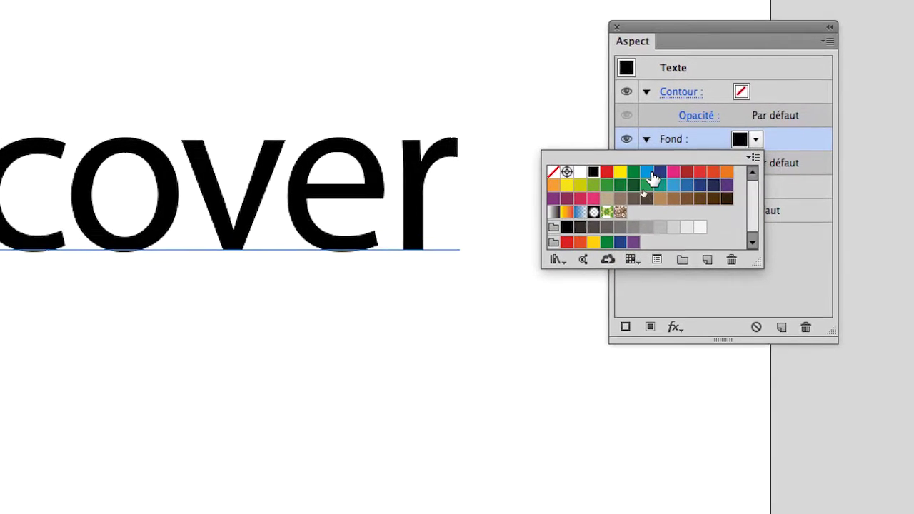
click(648, 173)
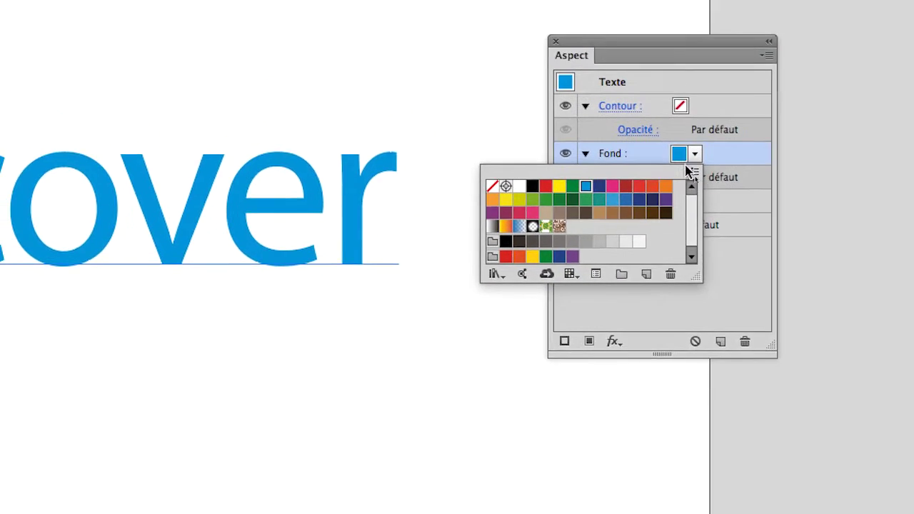
click(531, 185)
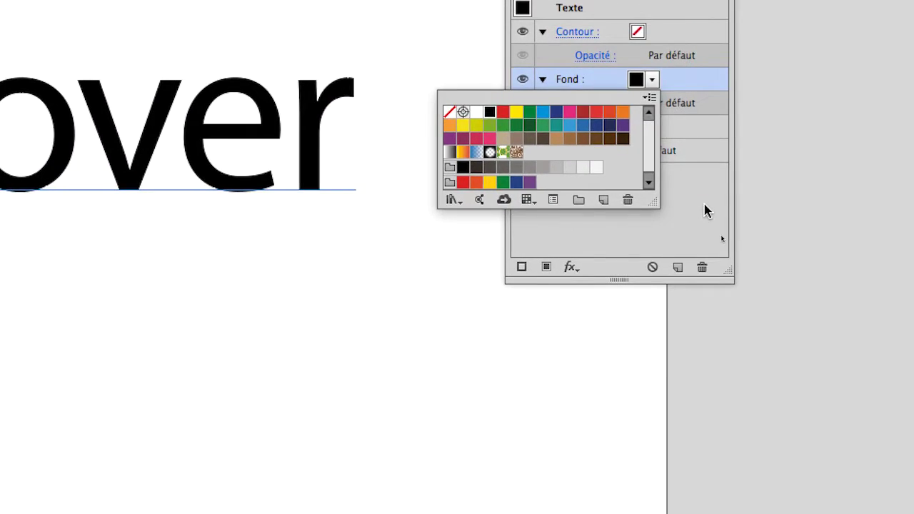
click(705, 211)
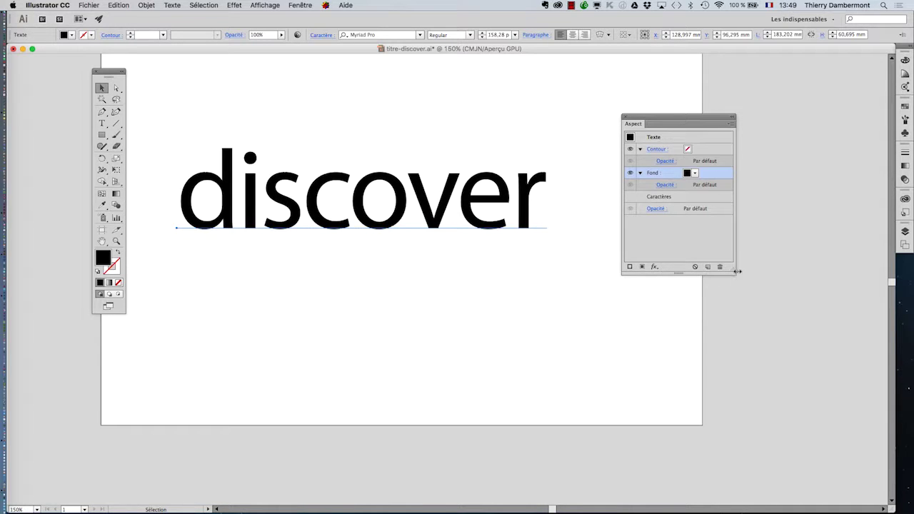
drag(731, 269, 773, 299)
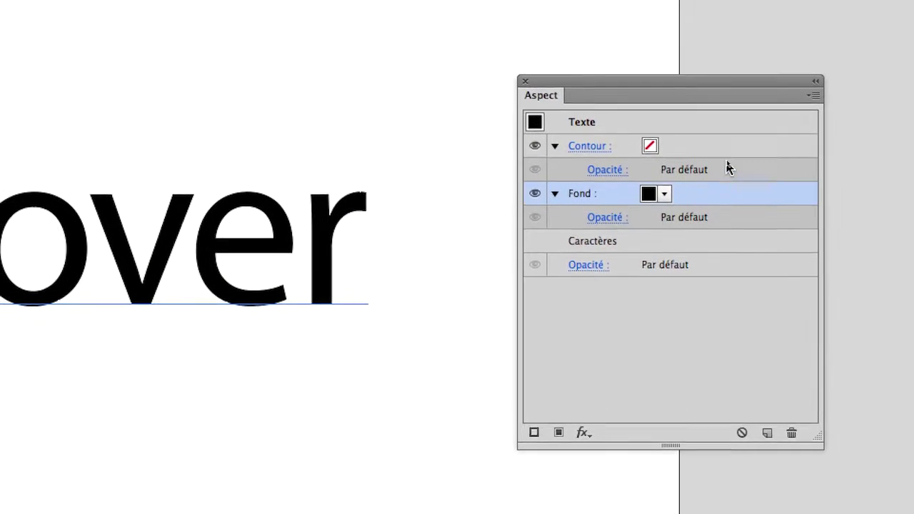
Add the Griffonnage effect to the text's Fond attribute, with preview on and its options dialog moved clear of the word
click(726, 150)
click(713, 208)
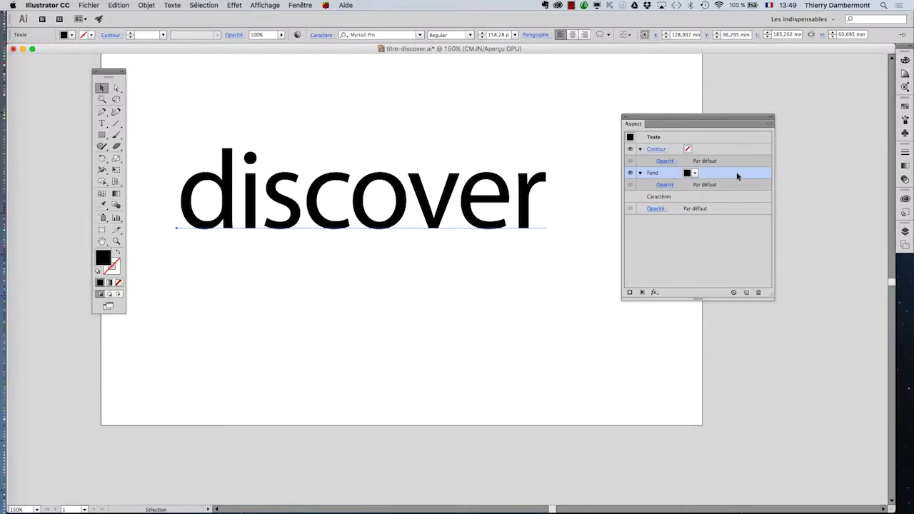
click(227, 4)
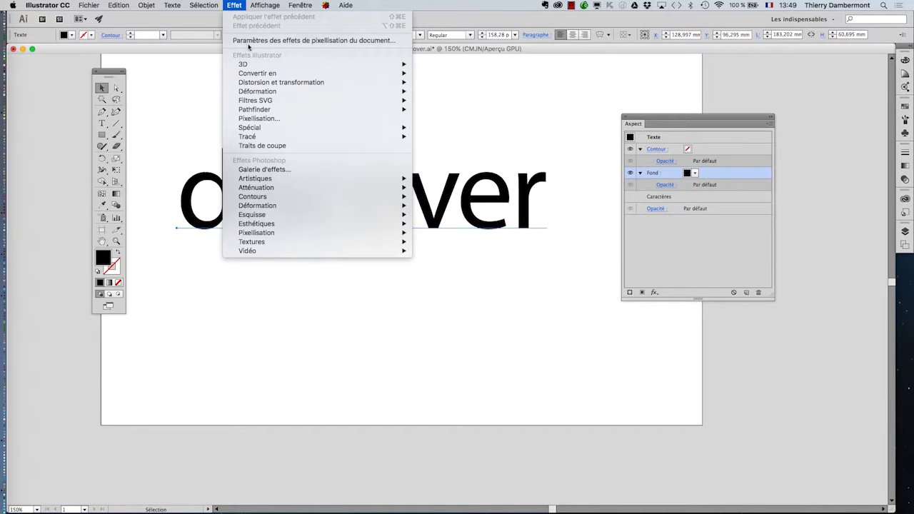
mouse_move(265, 128)
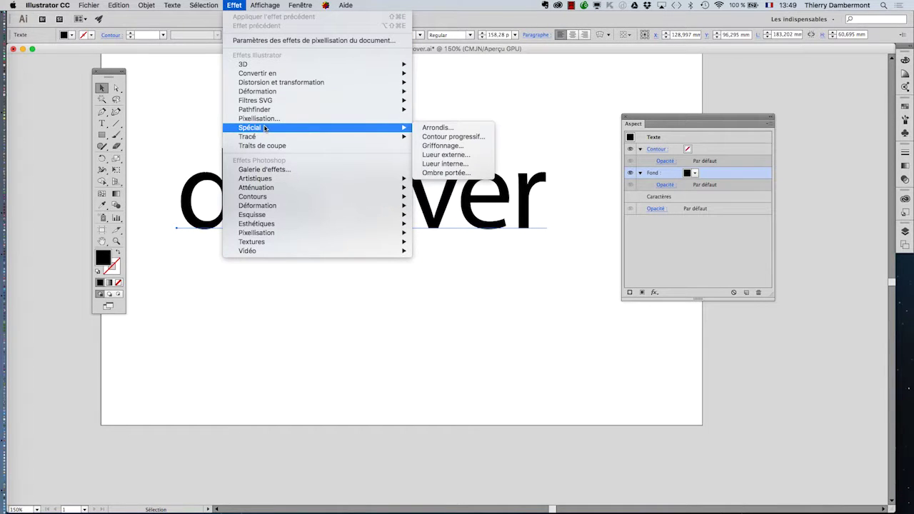
click(447, 146)
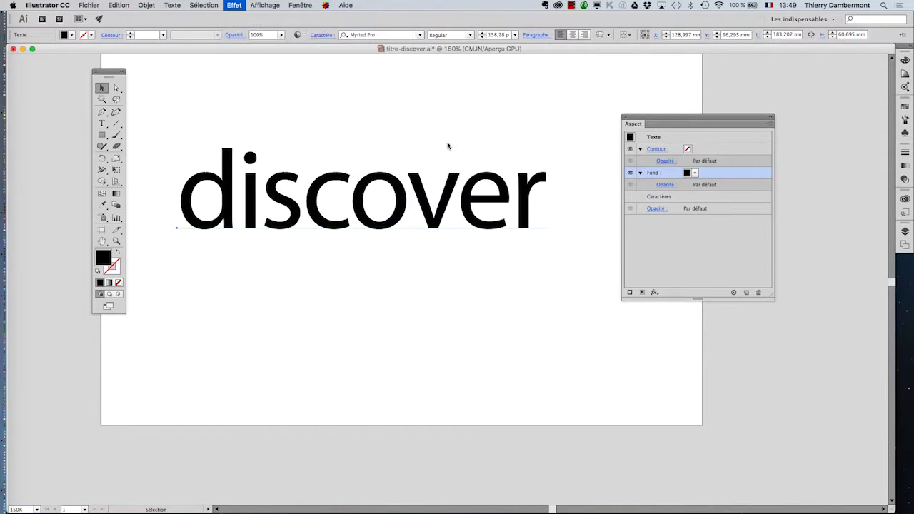
drag(590, 41, 618, 96)
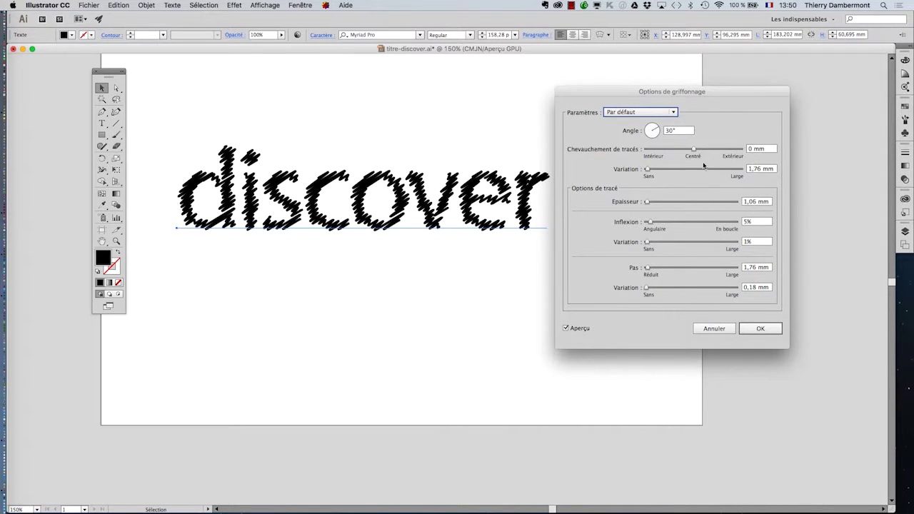
Set the Griffonnage path overlap variation to 2,12 mm and the stroke thickness (Epaisseur) to 0,5 mm
click(660, 170)
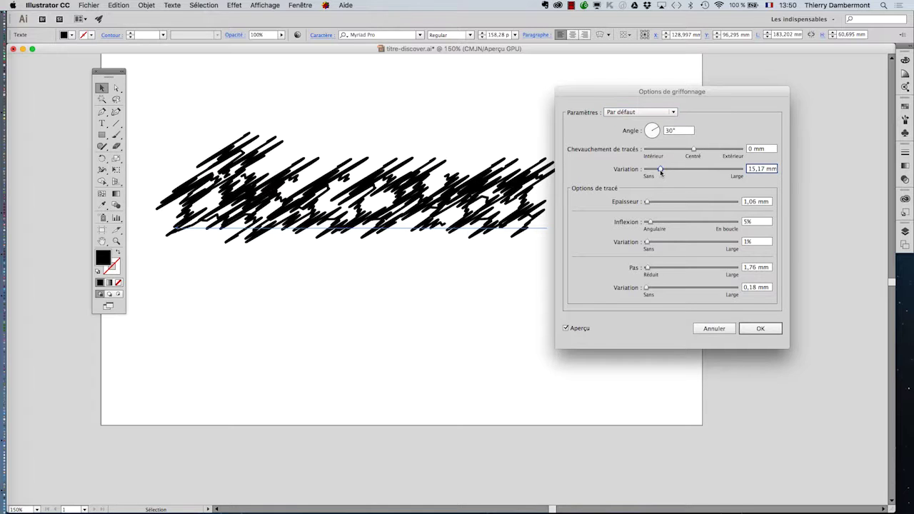
drag(654, 171, 645, 202)
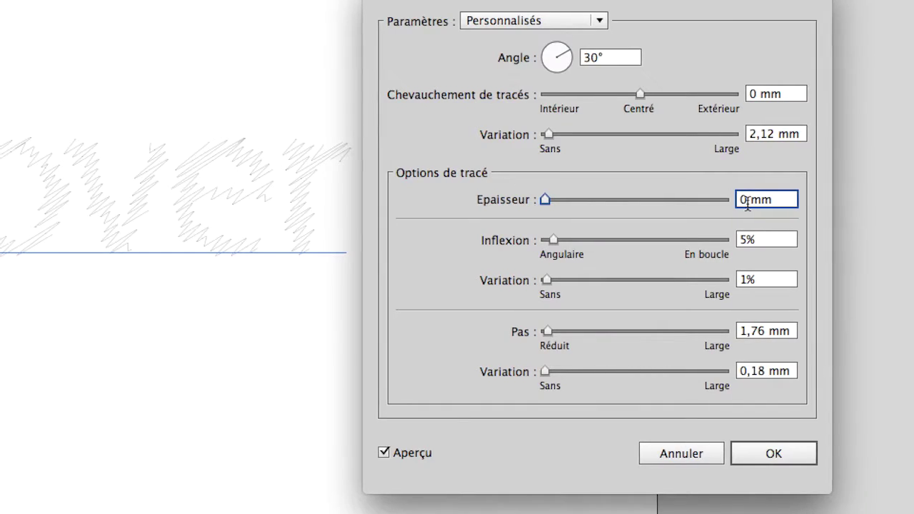
text(1)
key(Tab)
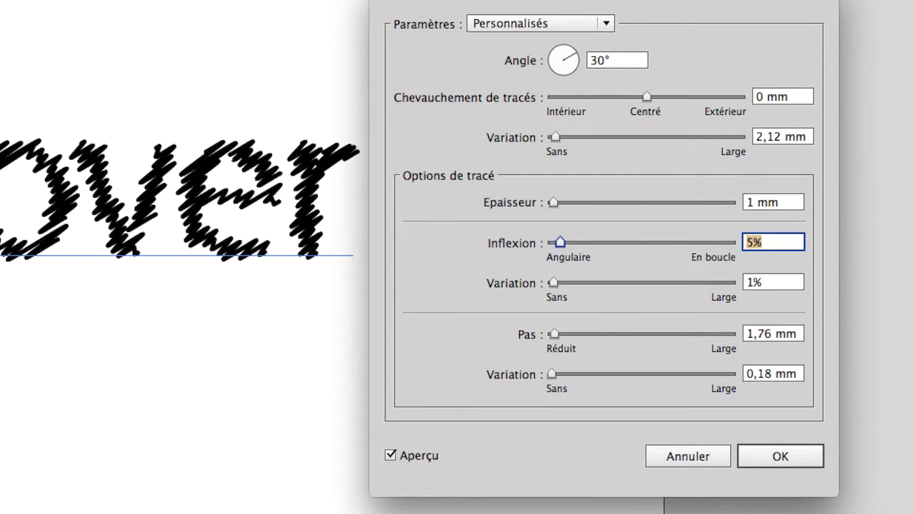
double_click(745, 204)
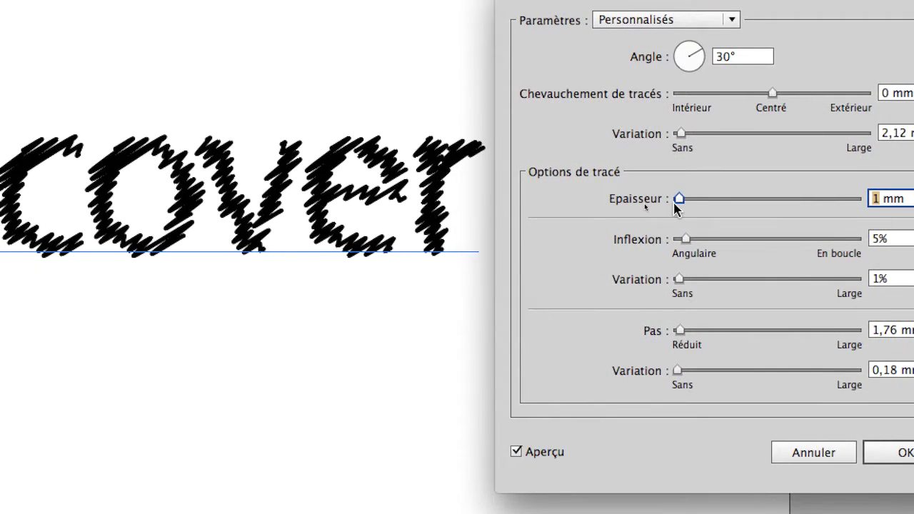
text(0,5)
key(Tab)
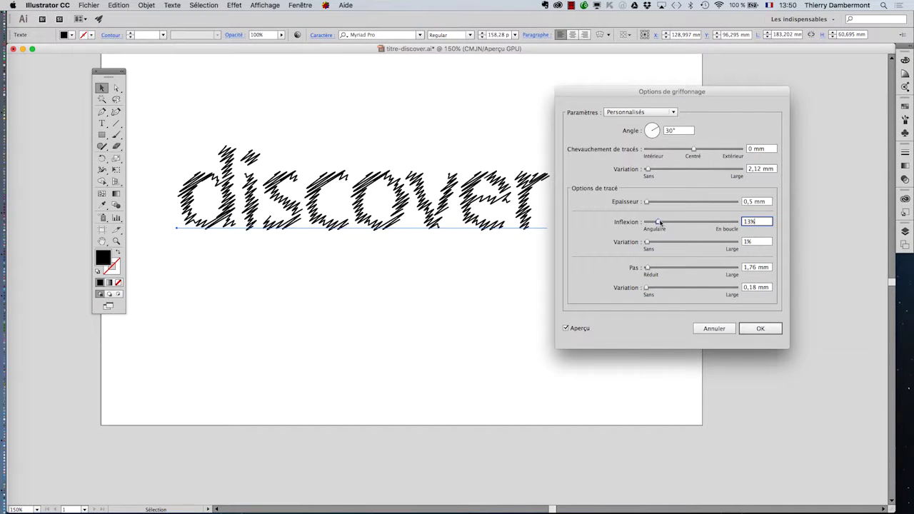
Set the scribble's Inflexion to 30% with 20% variation and the path overlap to -1,28 mm, and apply the effect
drag(659, 223, 673, 224)
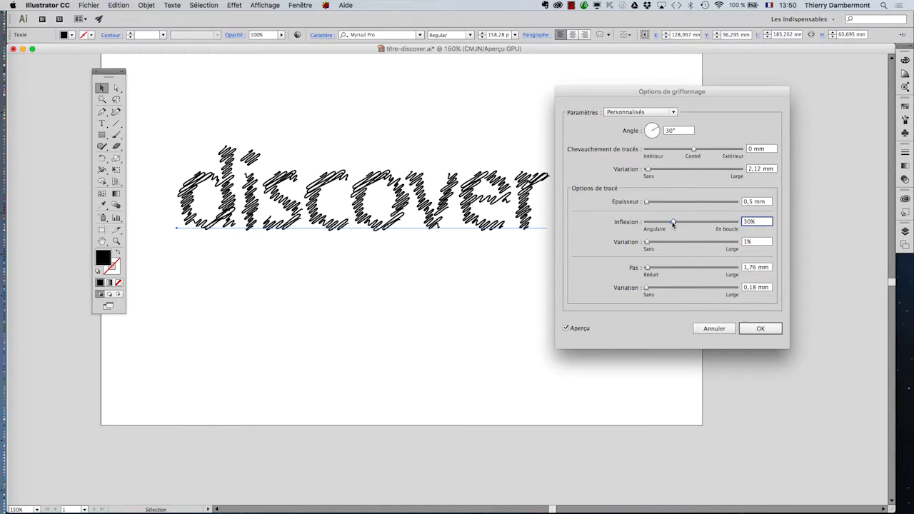
click(658, 242)
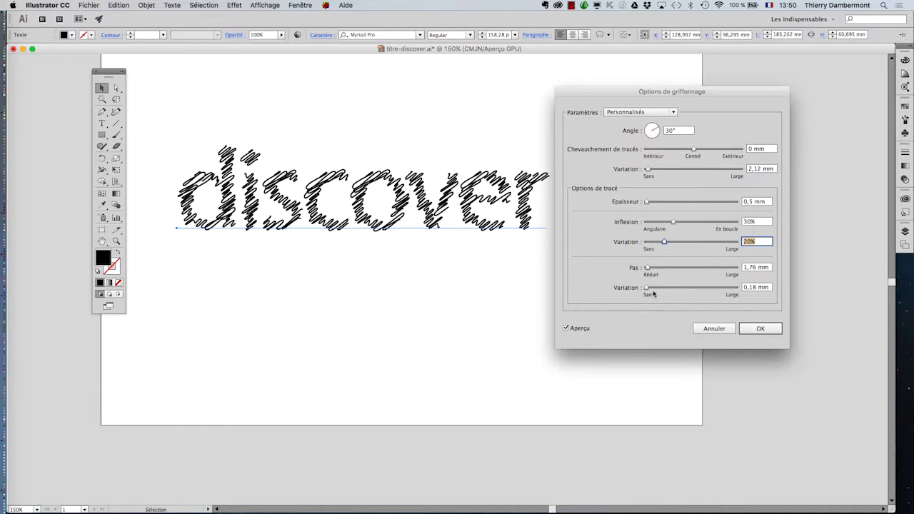
drag(692, 149, 691, 150)
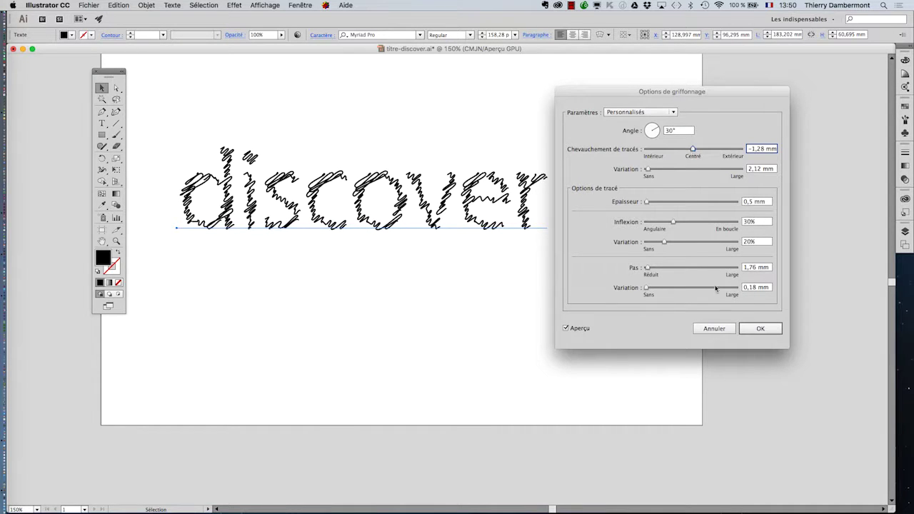
click(755, 327)
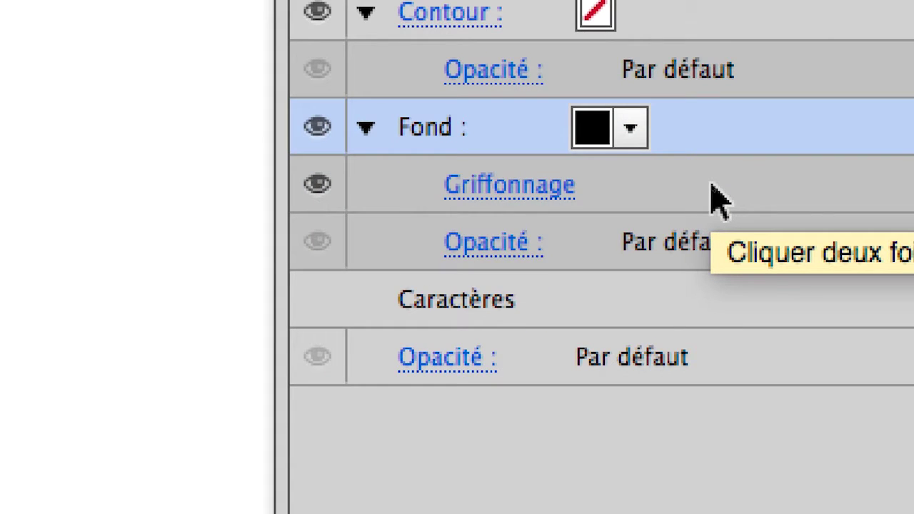
Hide the Griffonnage effect to compare the plain text, and show it again
click(714, 199)
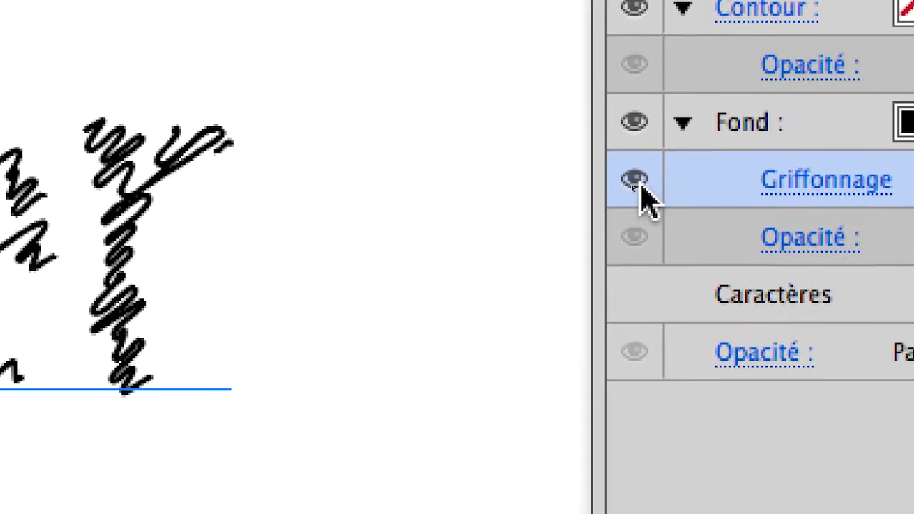
click(320, 187)
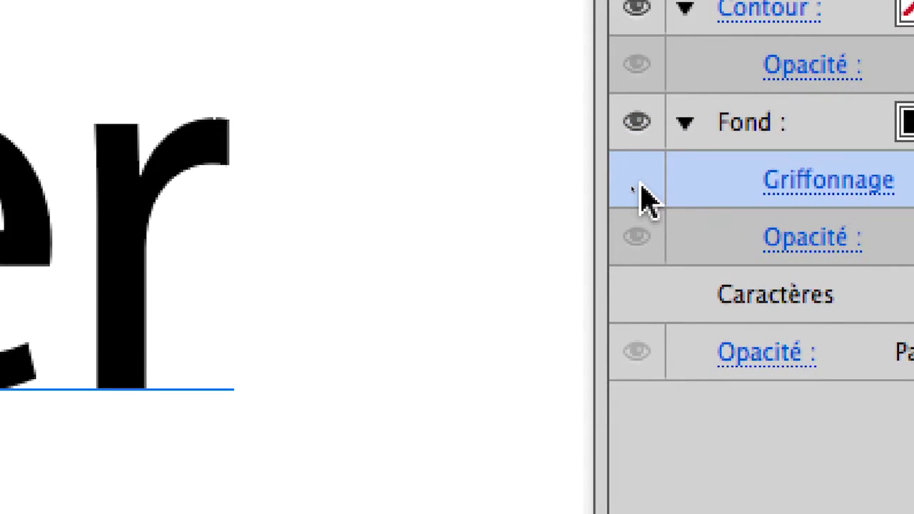
click(637, 184)
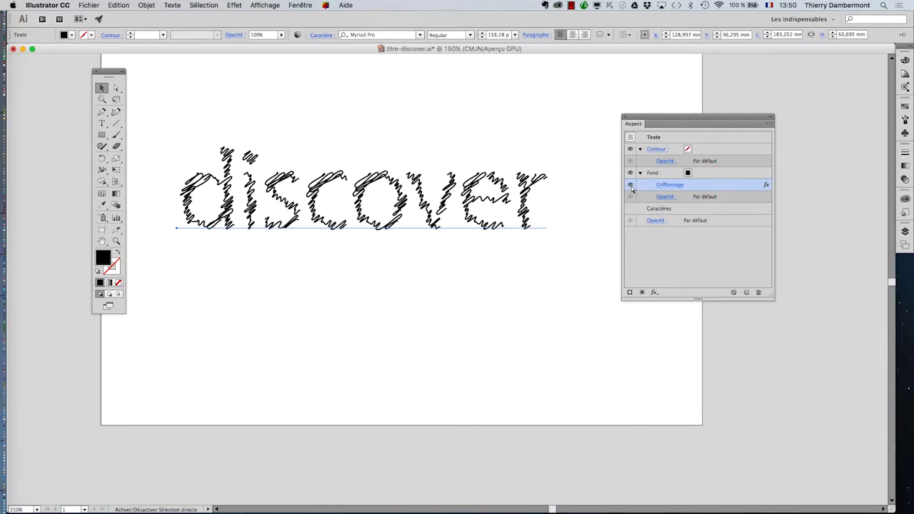
Reselect the word "discover" and colour its scribbled fill with the orange-red swatch
click(539, 285)
click(514, 224)
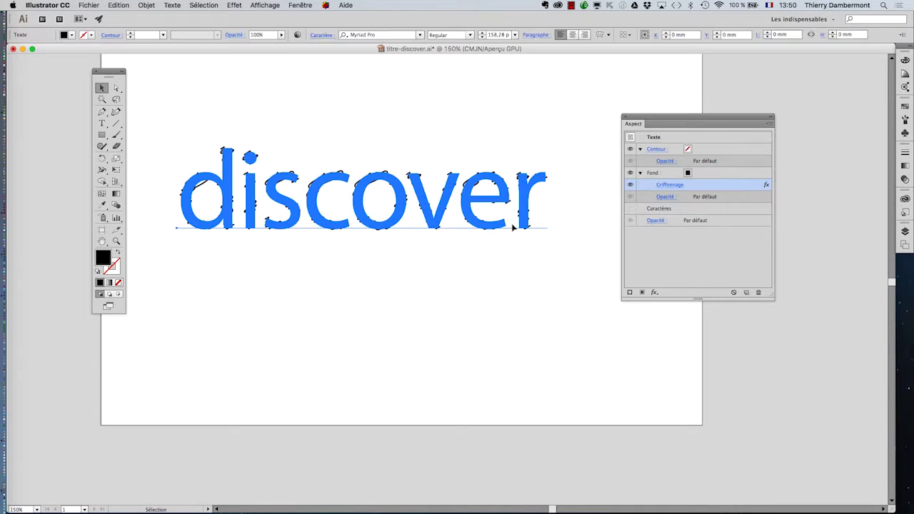
click(696, 175)
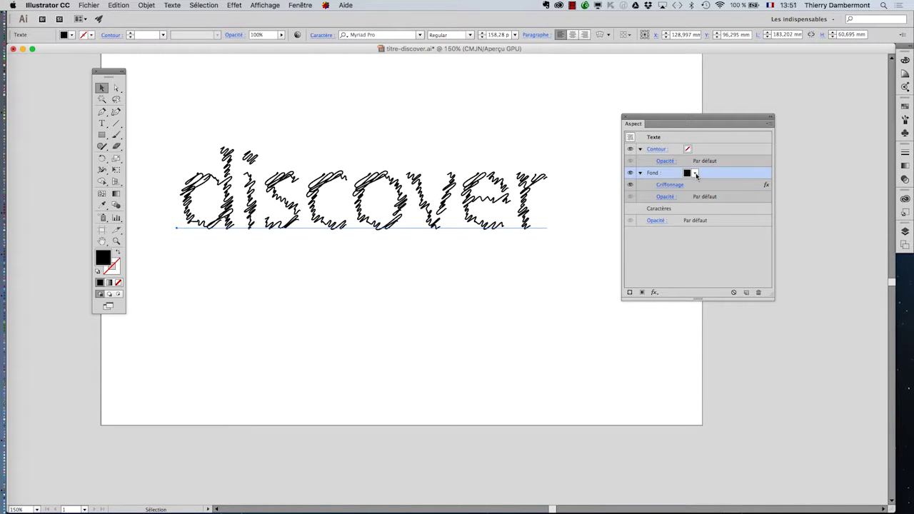
click(693, 174)
click(675, 193)
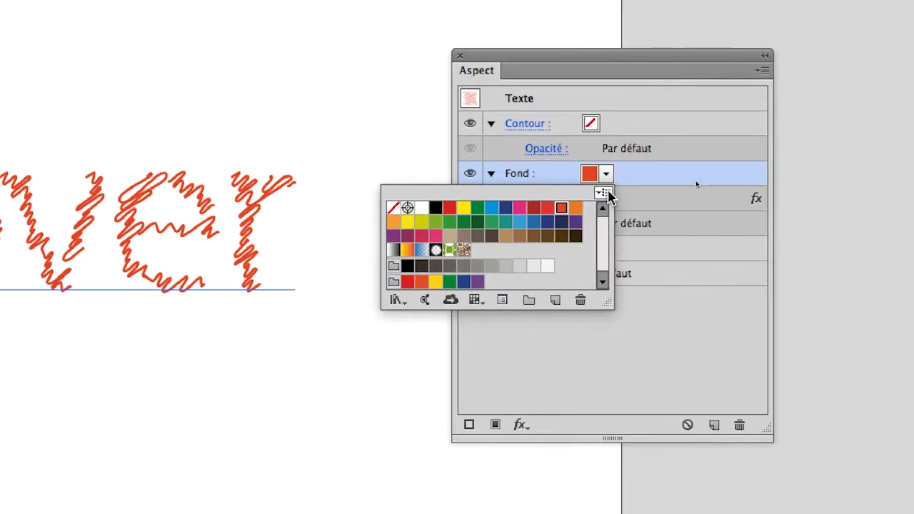
Create a new swatch in RVB mode with R 198, V 254, B 50, added to the library, and apply it to the fill
click(712, 173)
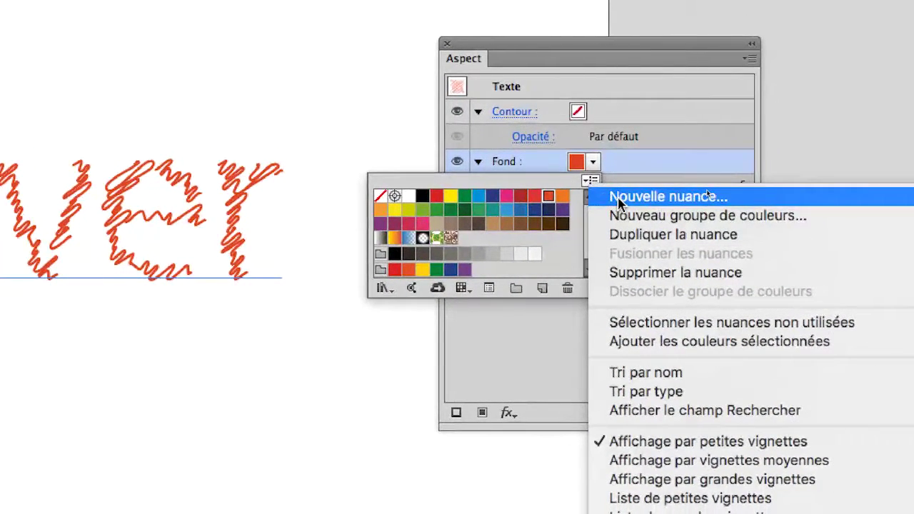
click(590, 180)
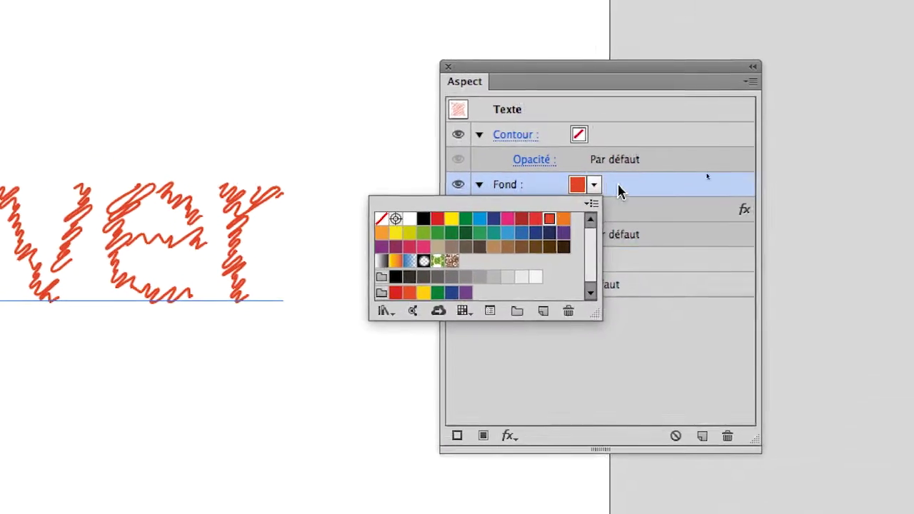
click(593, 161)
click(607, 187)
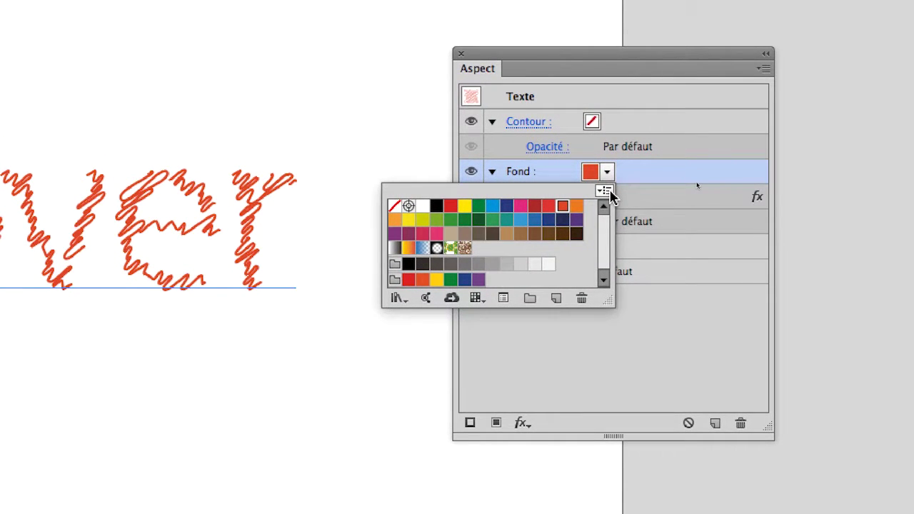
click(604, 191)
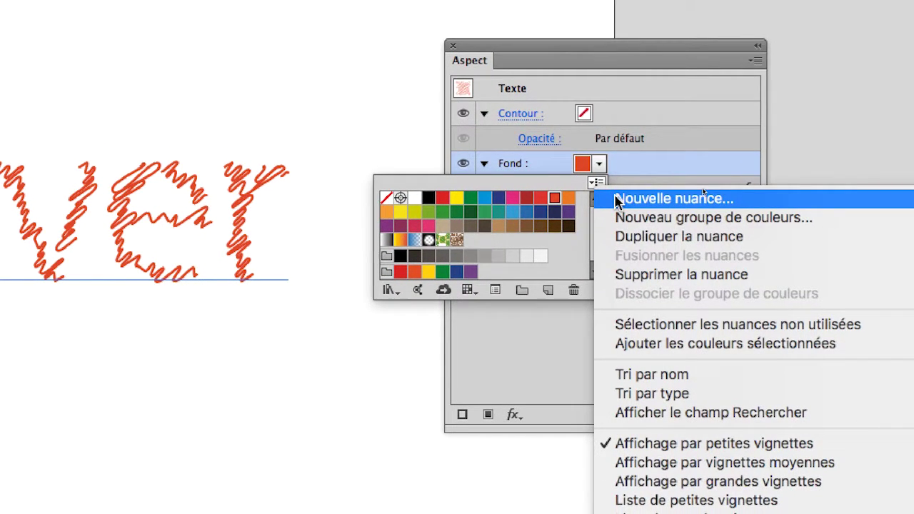
click(615, 197)
click(606, 203)
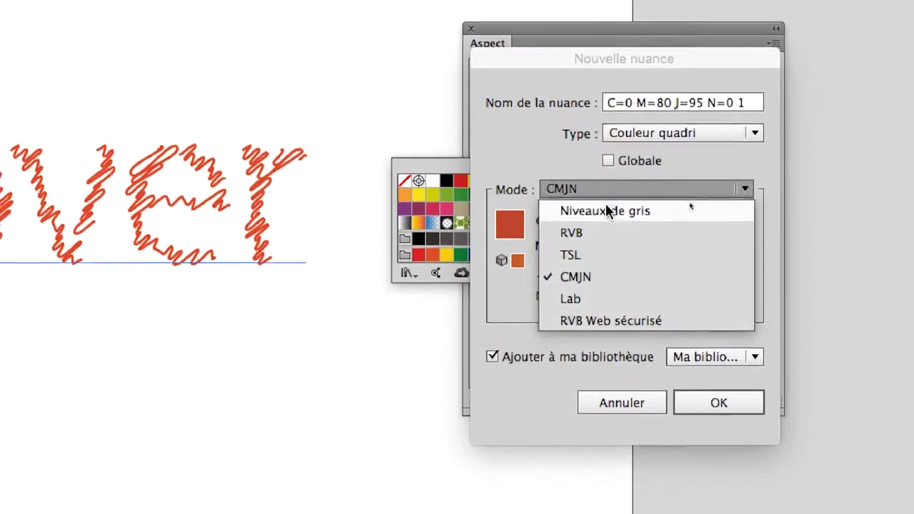
click(603, 227)
drag(608, 242, 679, 246)
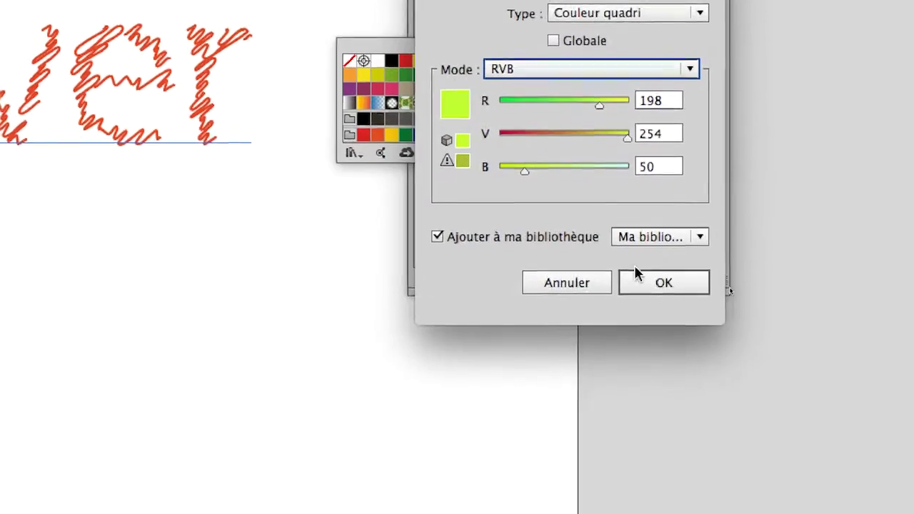
click(680, 381)
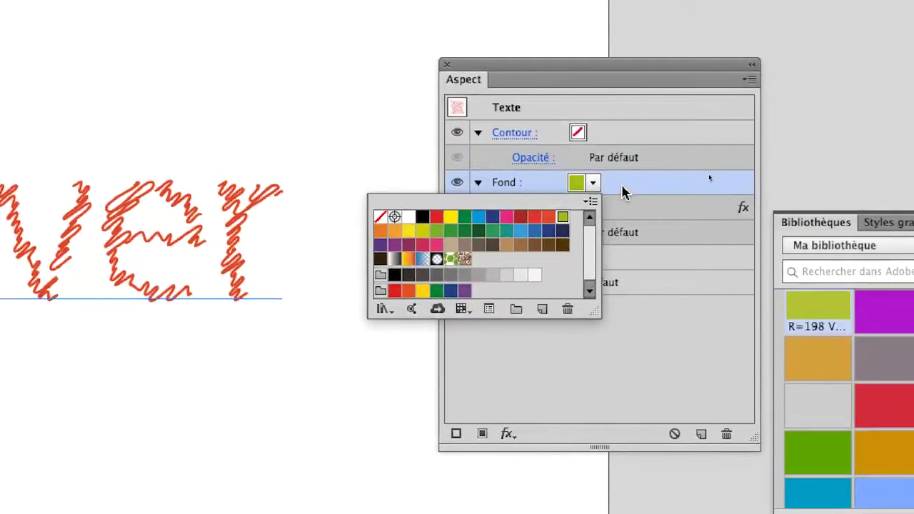
click(635, 102)
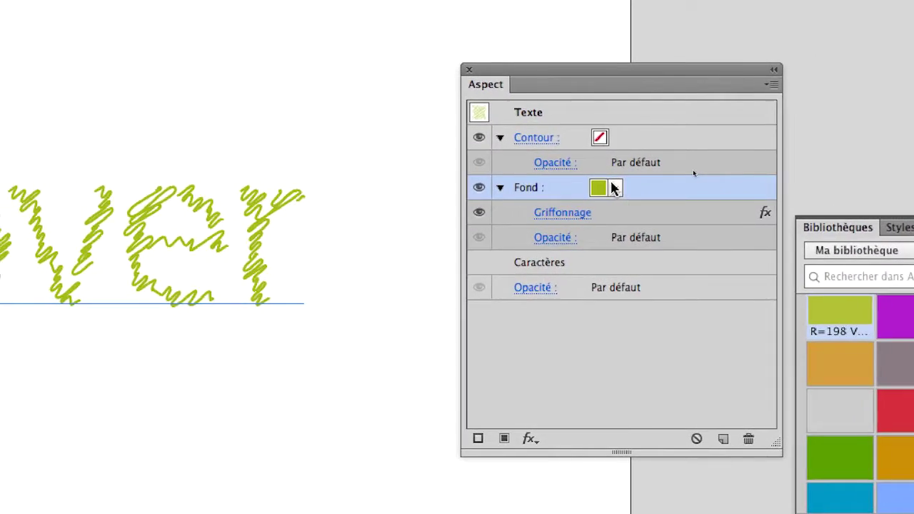
Create another new RVB swatch with R 112, V 251, B 56, added to the library, and apply it to the fill
click(620, 177)
click(611, 205)
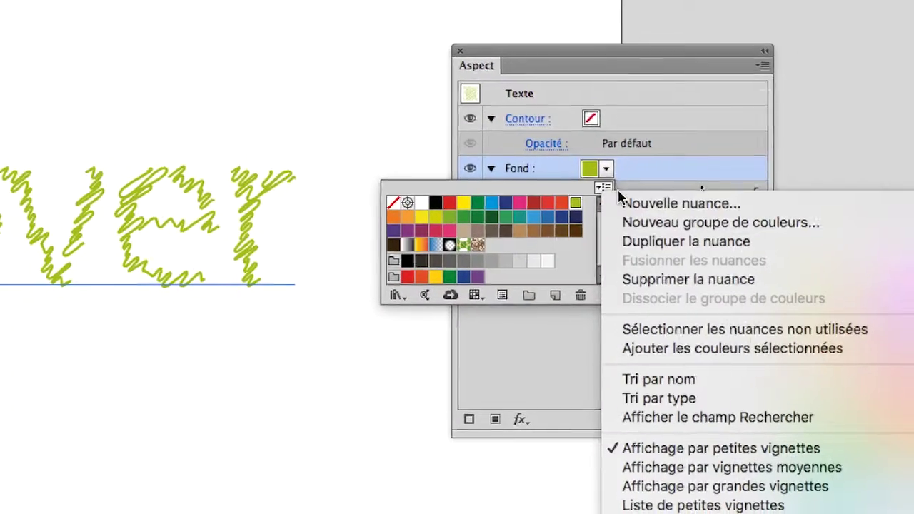
click(623, 200)
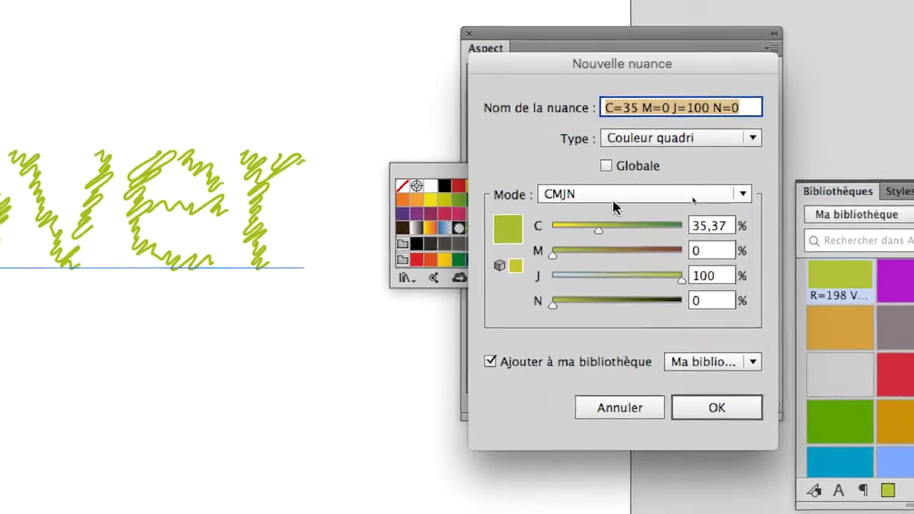
click(631, 204)
click(607, 222)
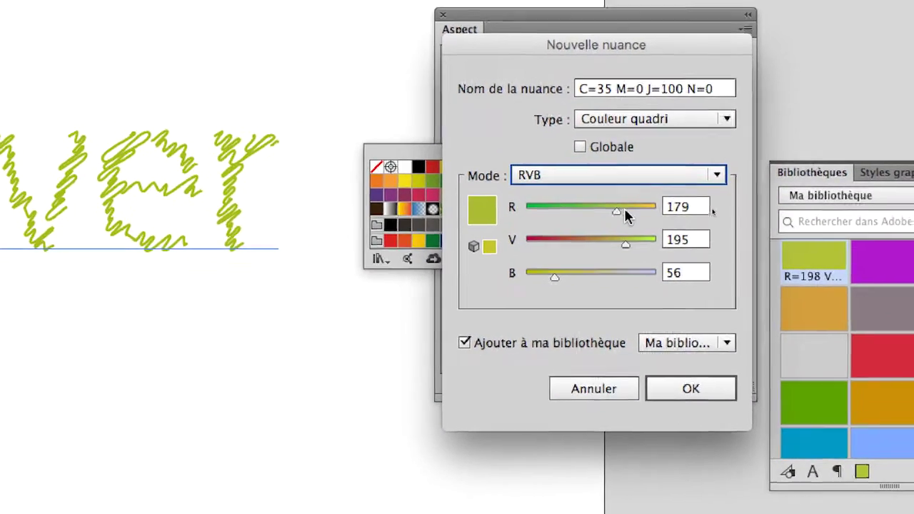
mouse_move(628, 210)
mouse_down()
mouse_move(584, 215)
mouse_move(611, 216)
mouse_up()
drag(653, 245, 680, 241)
drag(633, 217, 633, 218)
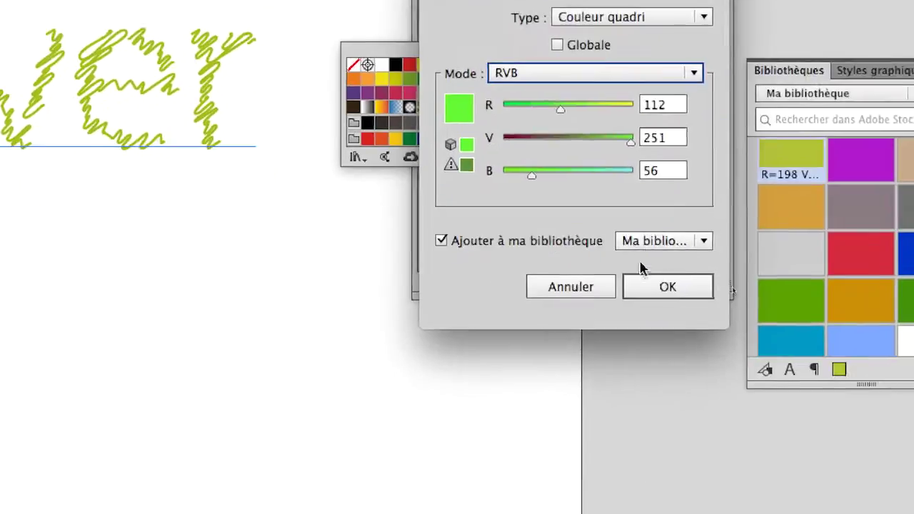
click(646, 282)
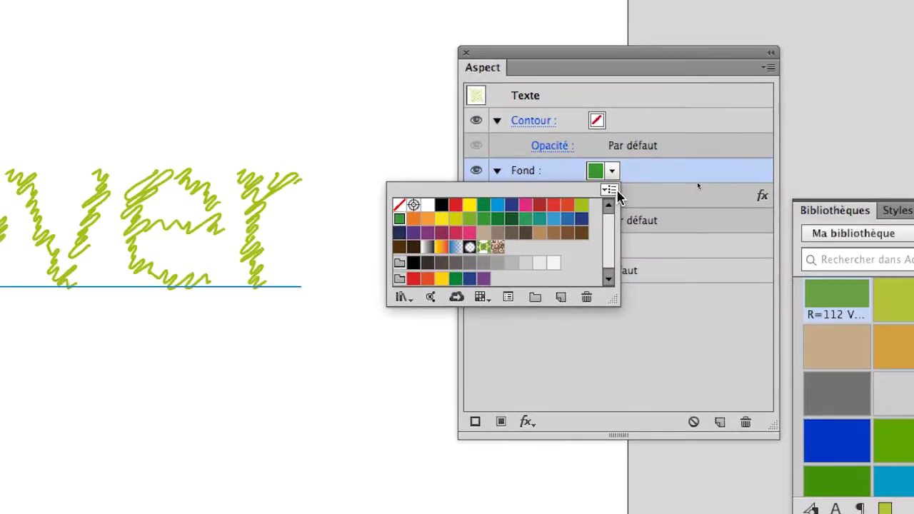
click(628, 188)
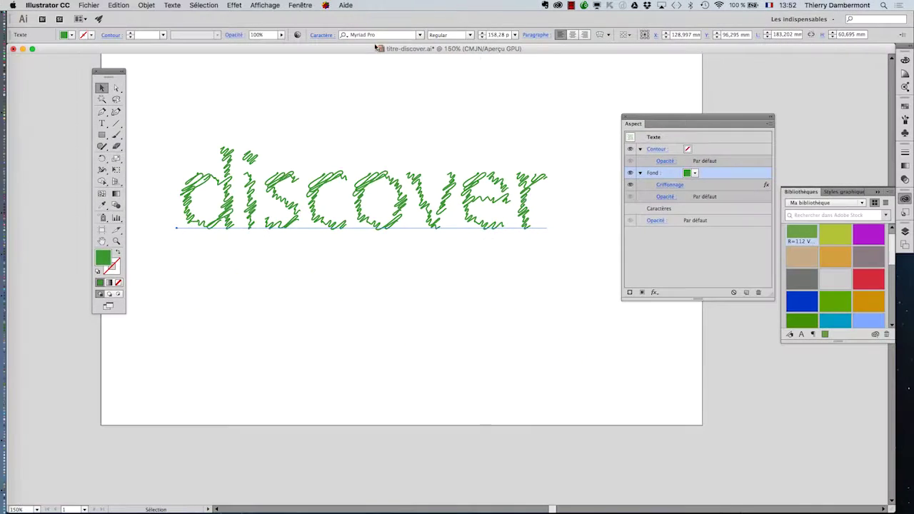
Switch the document's colour mode from CMJN to RVB
click(98, 5)
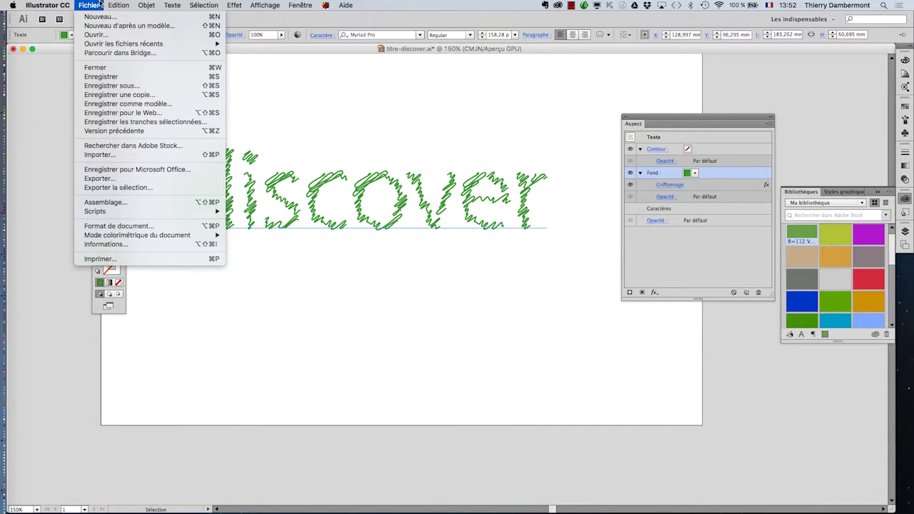
mouse_move(153, 236)
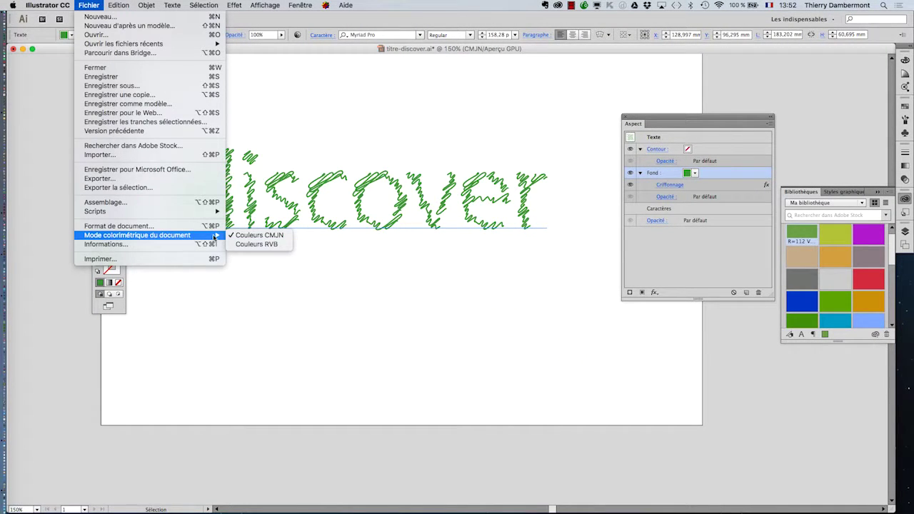
click(255, 245)
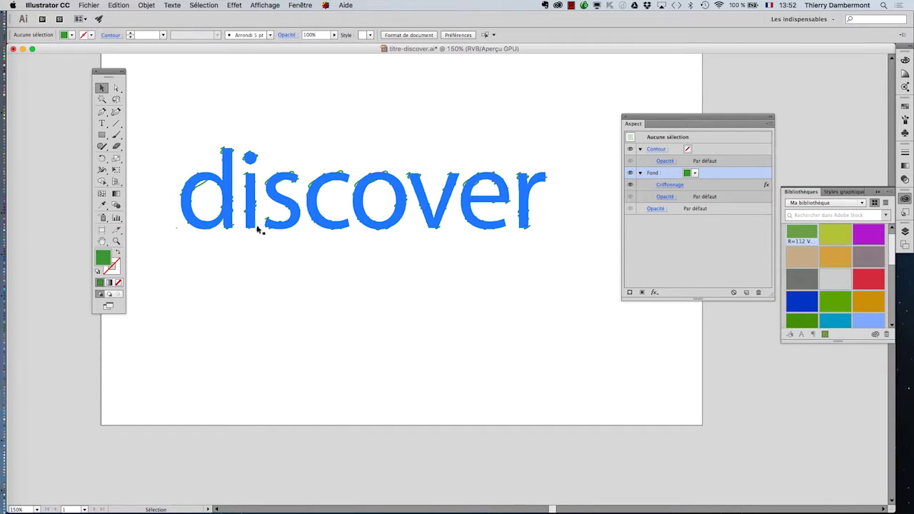
click(83, 5)
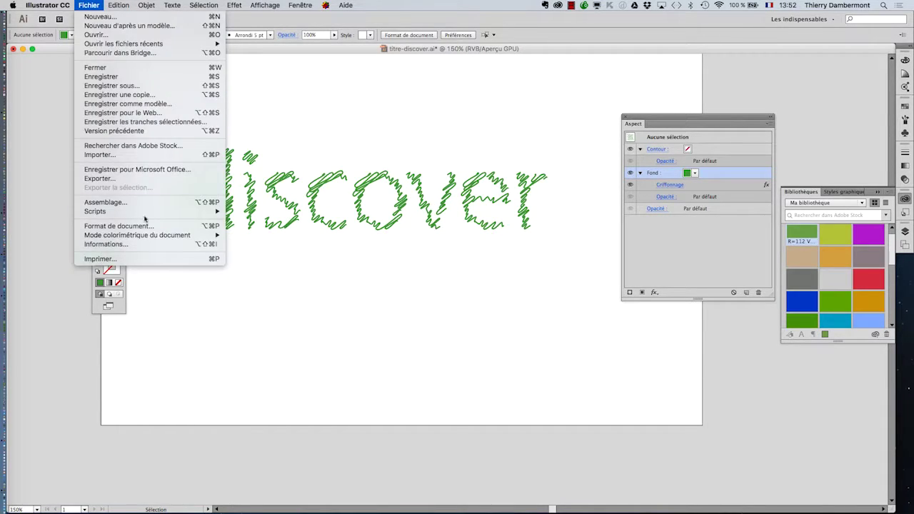
mouse_move(145, 236)
click(260, 245)
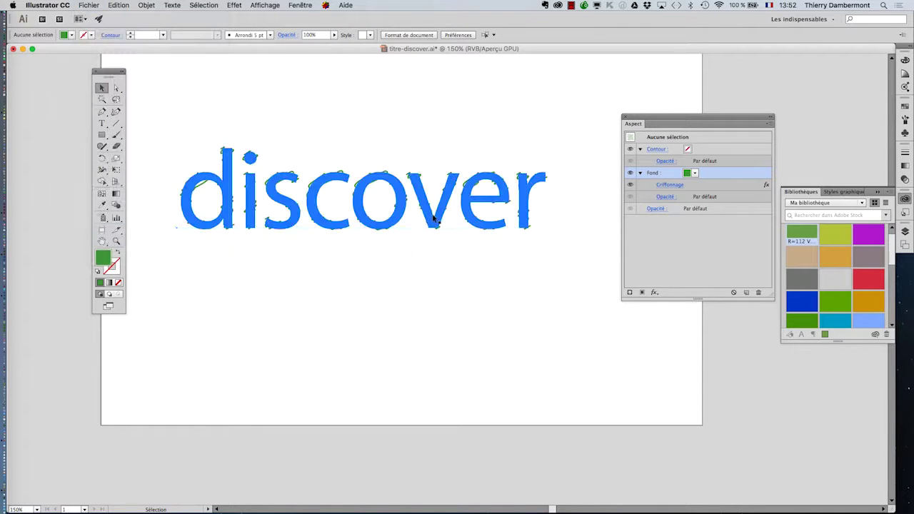
Create a new RVB swatch with R 105, V raised to its maximum and B 68, added to the library, and apply it to the fill
click(696, 172)
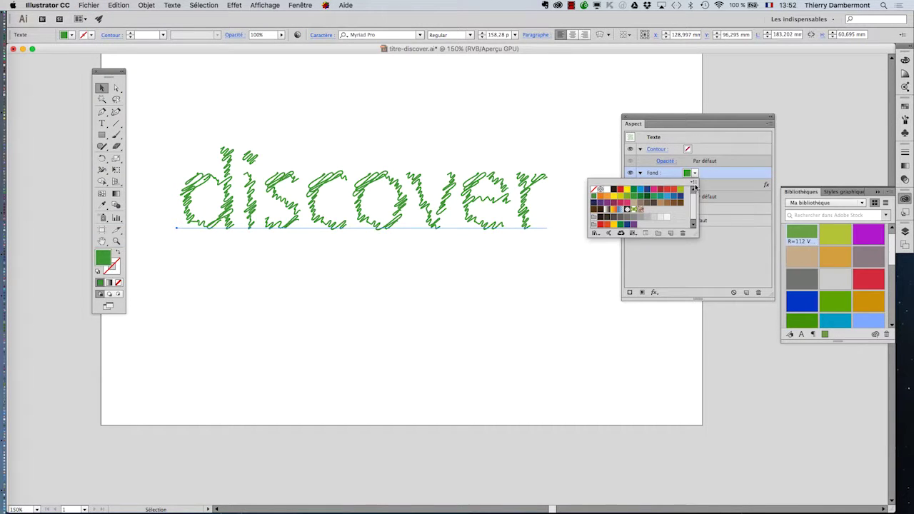
click(694, 185)
click(712, 190)
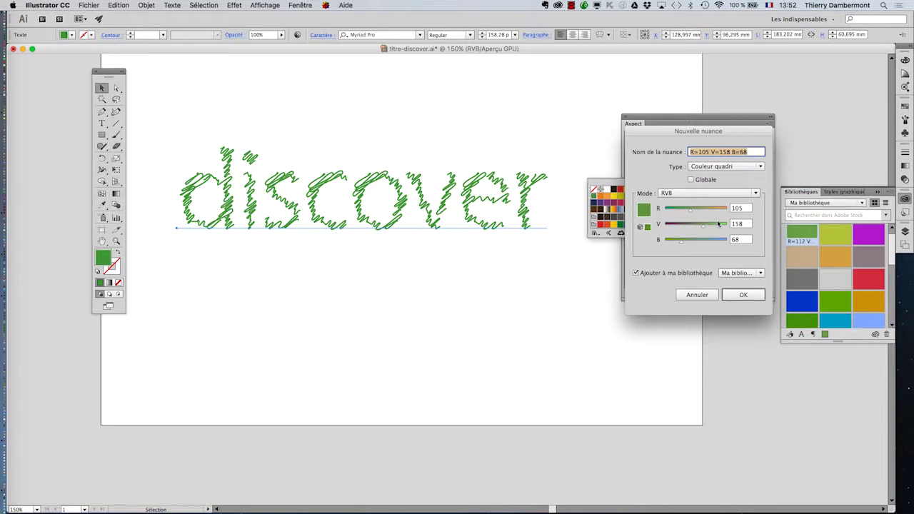
drag(718, 224, 726, 226)
click(733, 294)
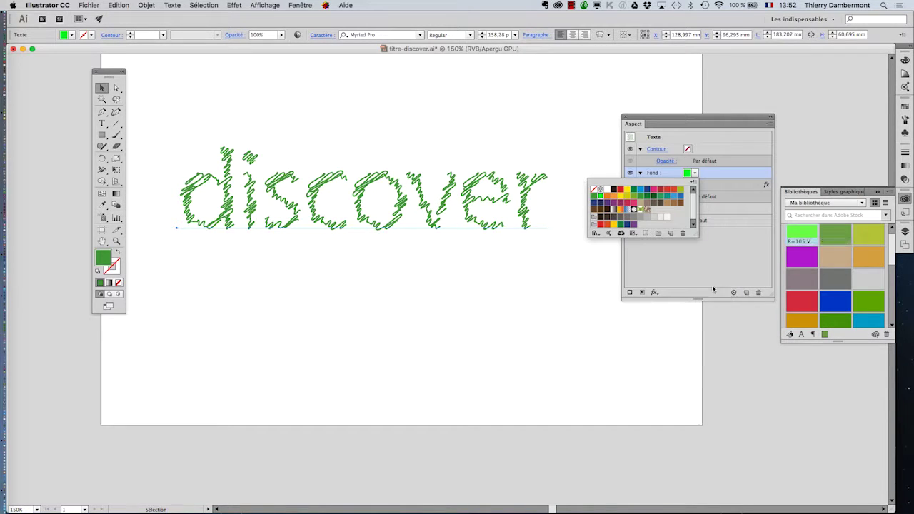
click(503, 294)
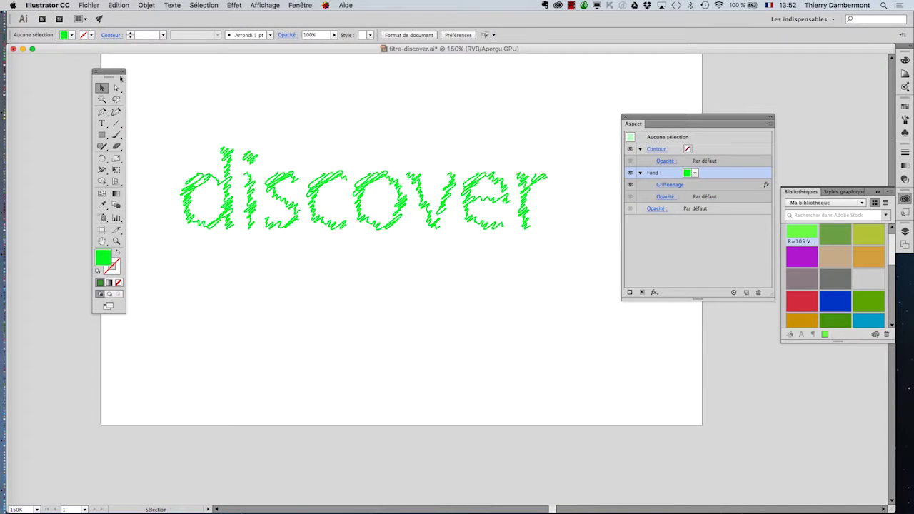
drag(108, 73, 94, 70)
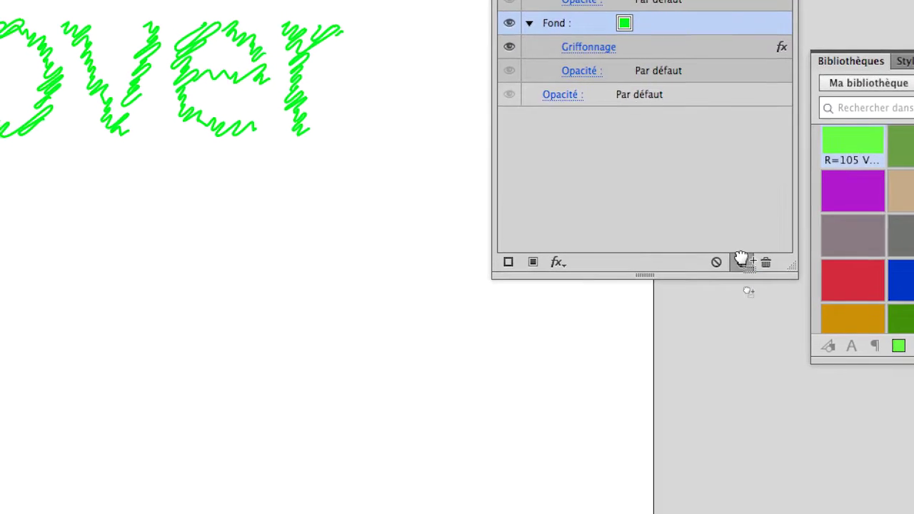
Try to duplicate the green scribbled fill without selecting the text, colouring the lower copy with the red swatch C=0 M=90 J=85 N=0
click(741, 262)
click(704, 201)
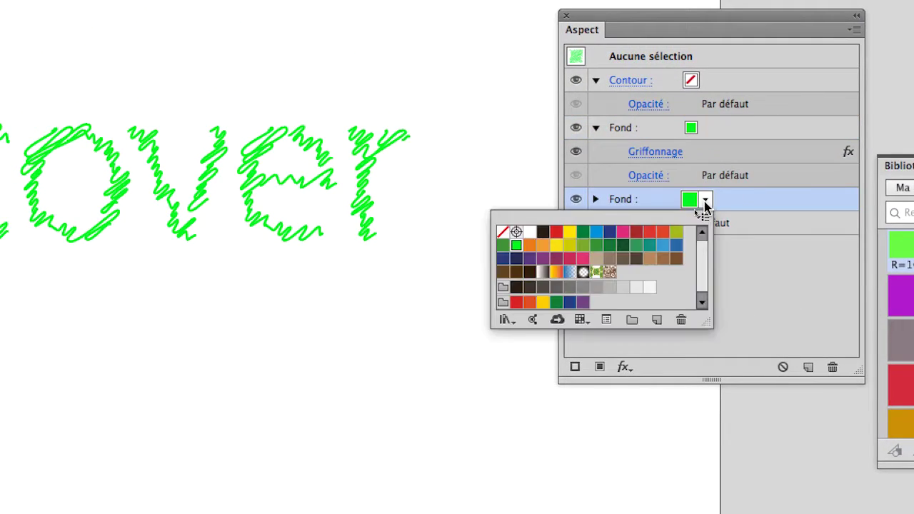
click(648, 232)
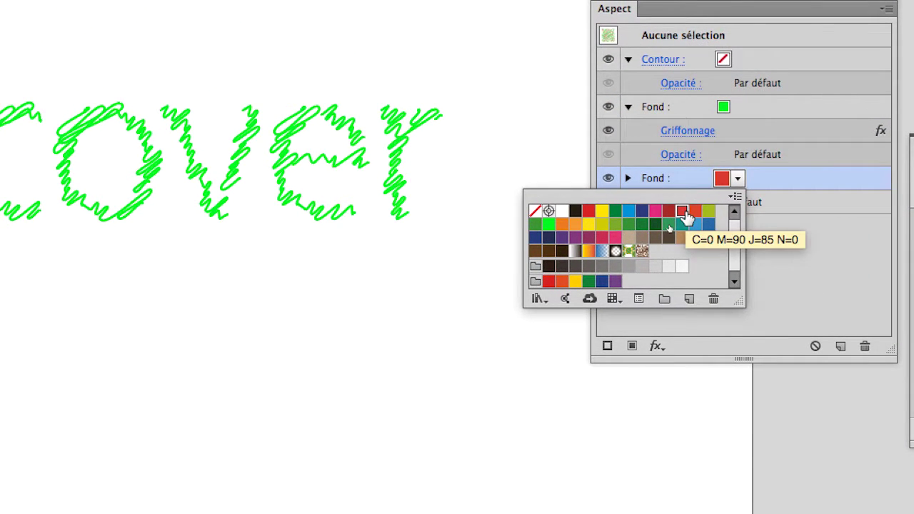
click(768, 250)
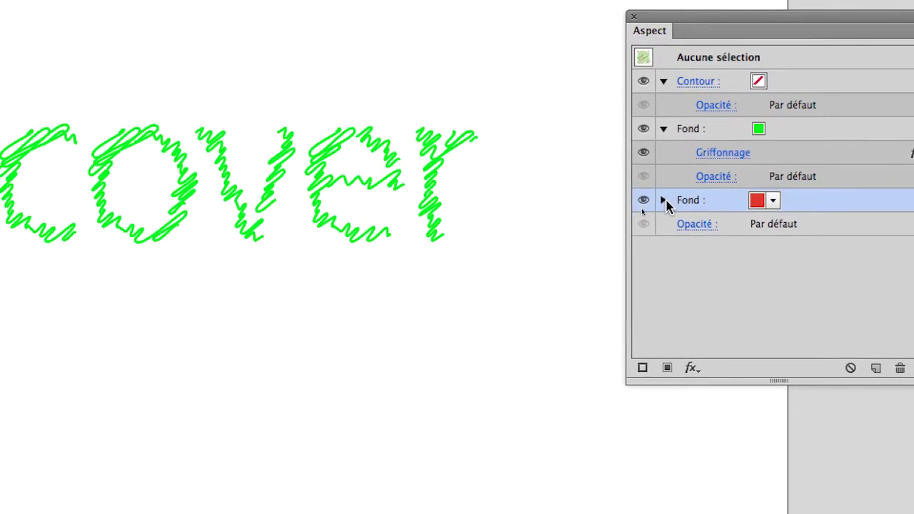
click(596, 190)
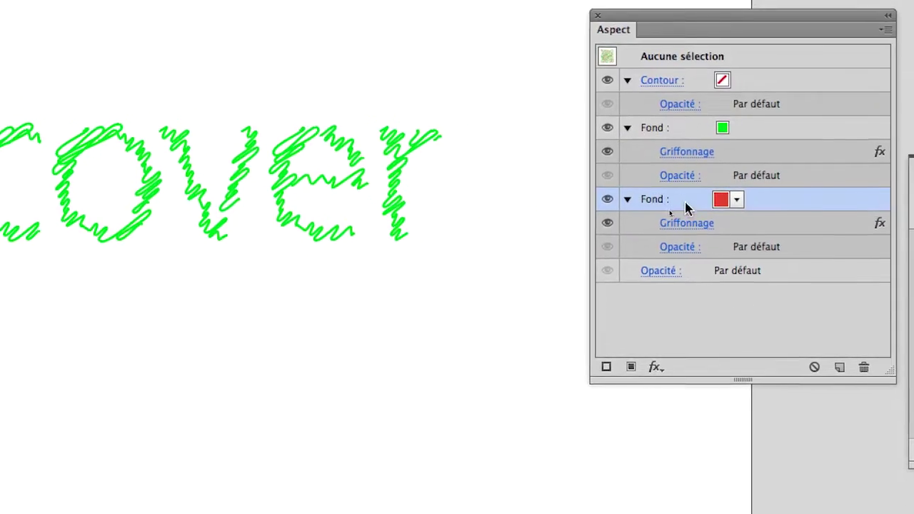
click(628, 245)
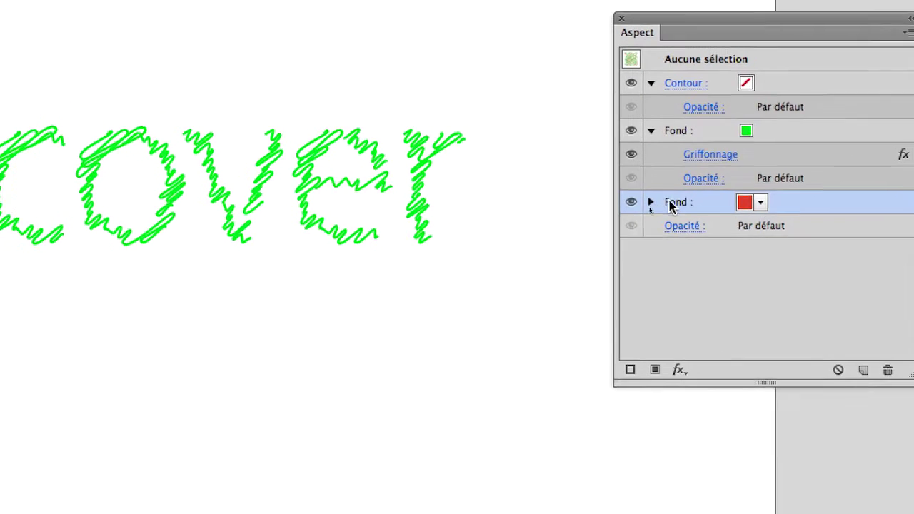
click(659, 200)
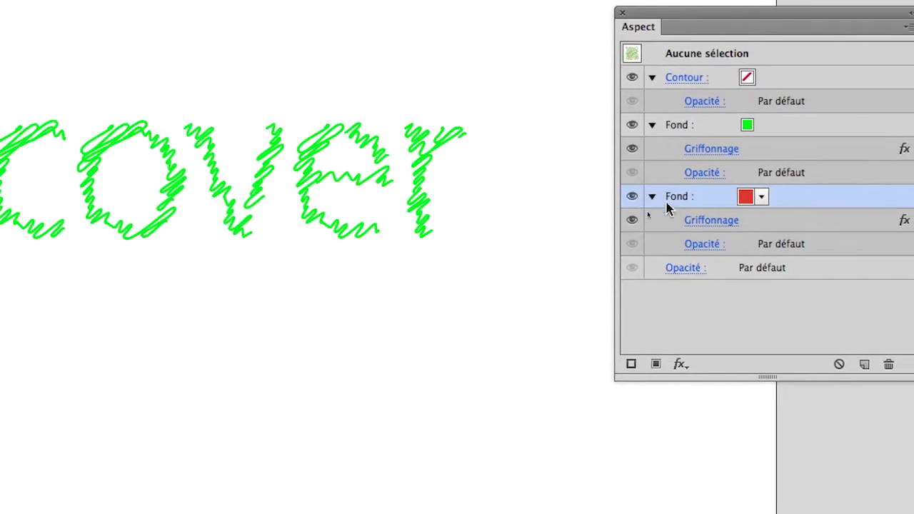
click(683, 208)
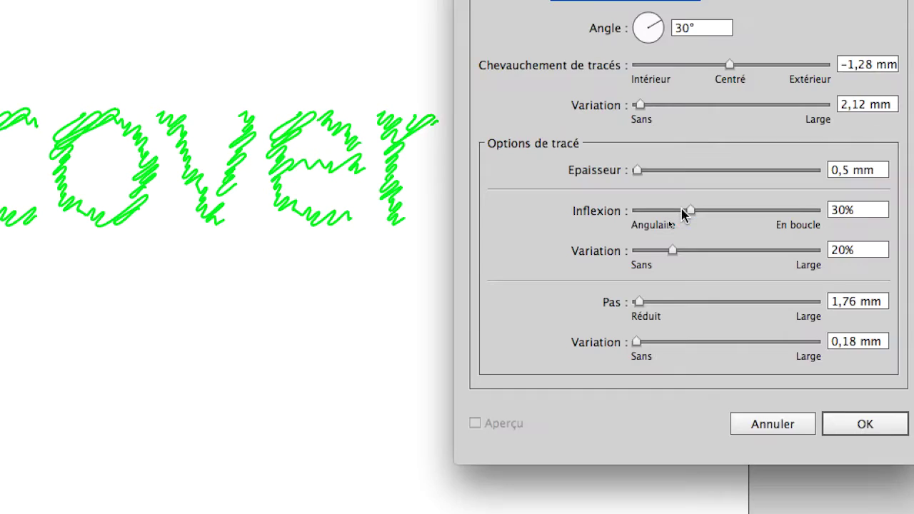
click(679, 212)
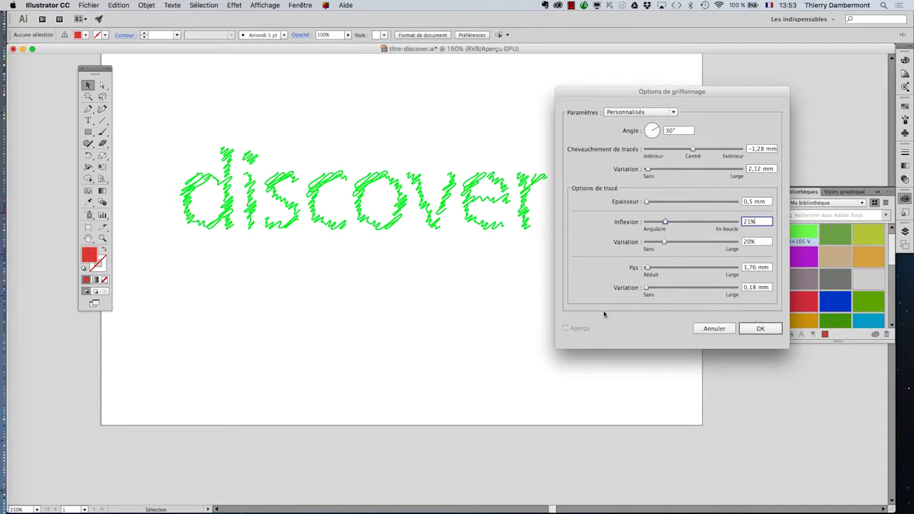
click(714, 329)
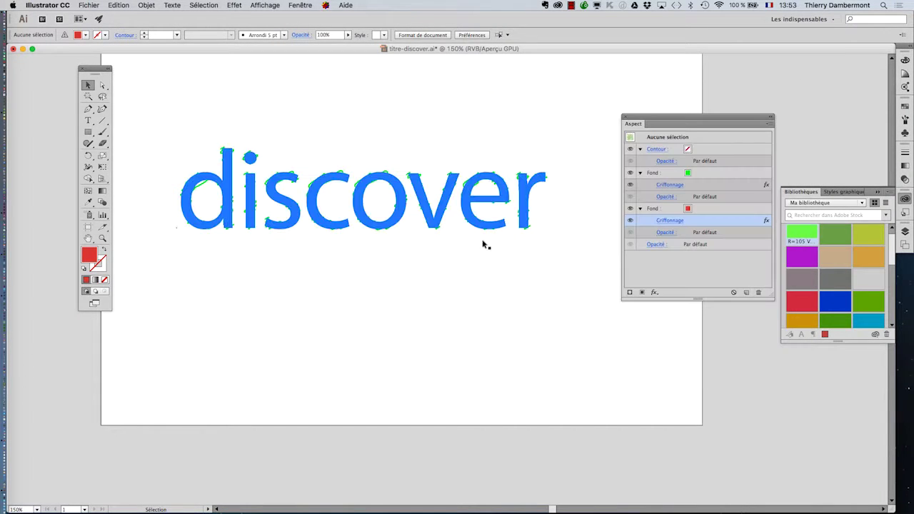
Select the word "discover", duplicate its green scribbled fill and colour the lower copy with the pink swatch
click(463, 226)
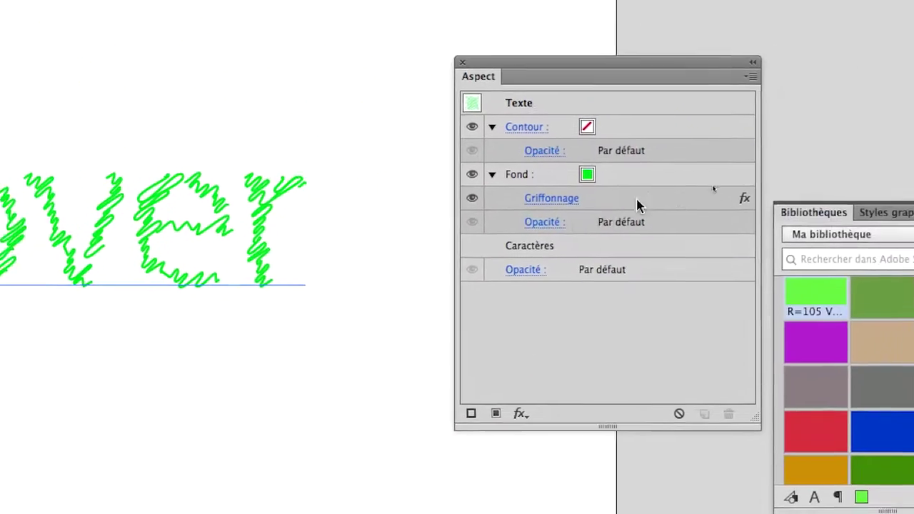
drag(850, 111, 875, 175)
drag(649, 214, 679, 384)
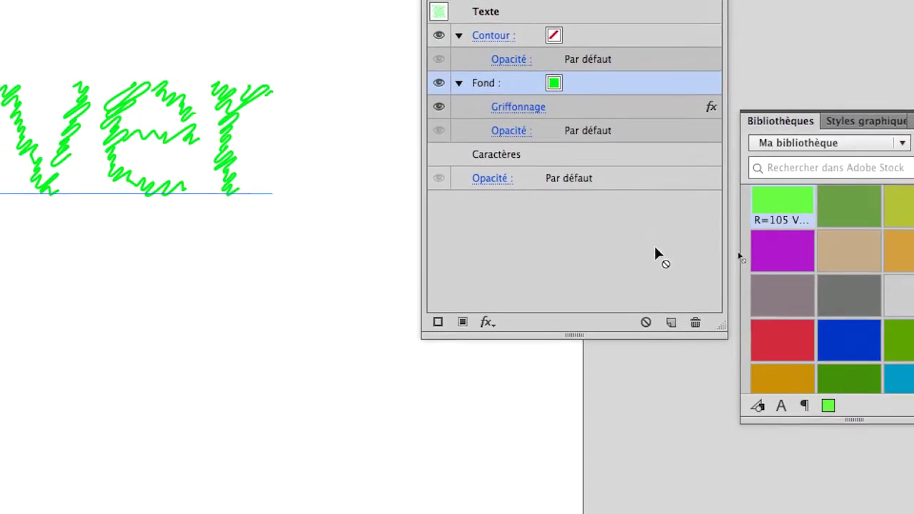
drag(661, 276, 661, 276)
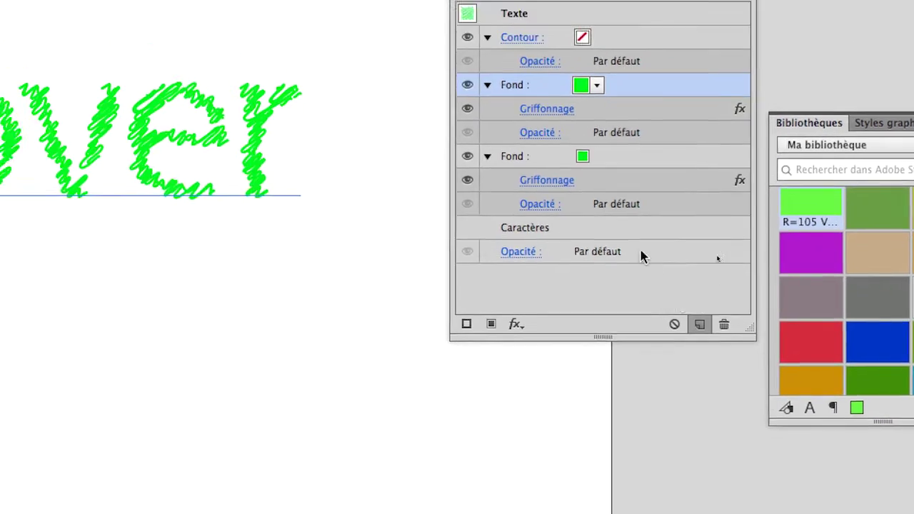
click(563, 111)
click(563, 111)
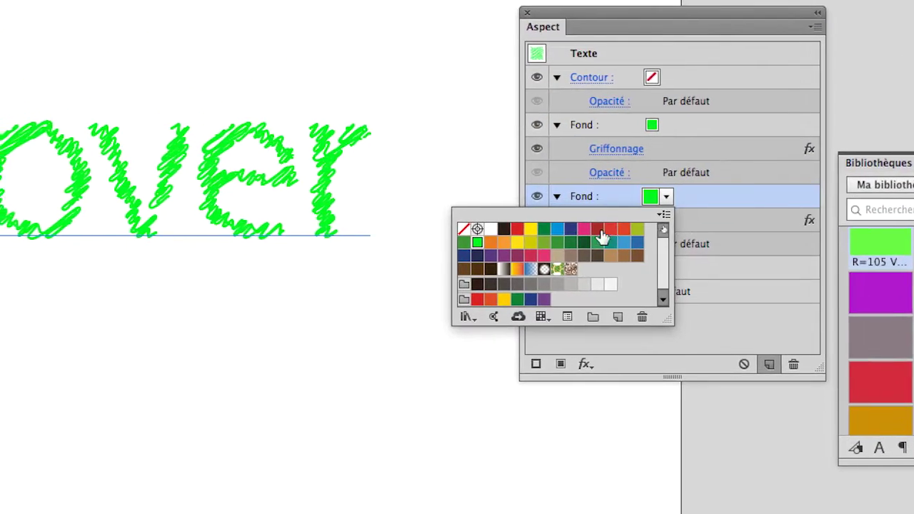
click(597, 229)
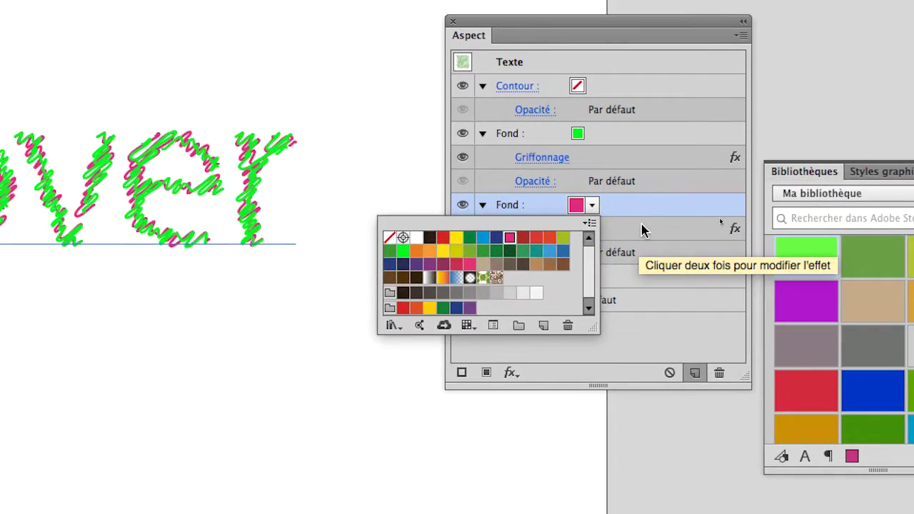
key(Escape)
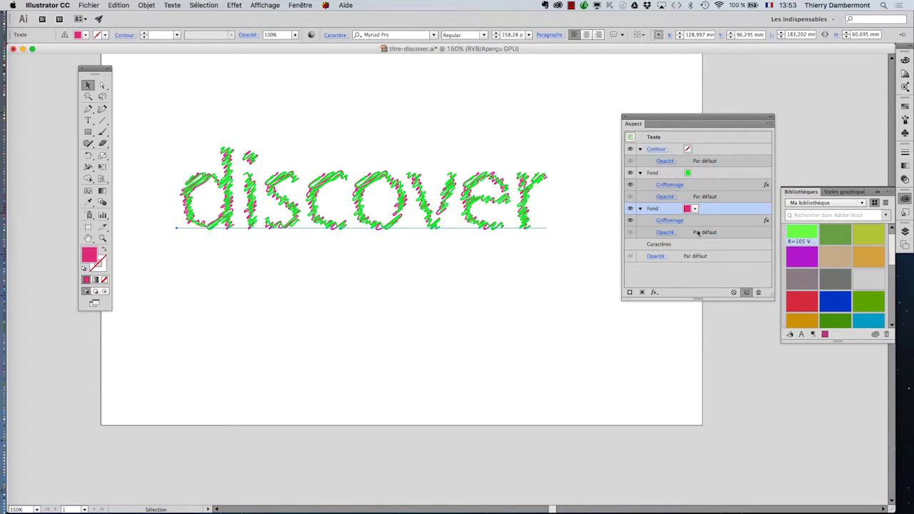
Add a third scribbled fill in orange above the others by duplicating the pink one, and recolour the bright green fill dark green
click(747, 292)
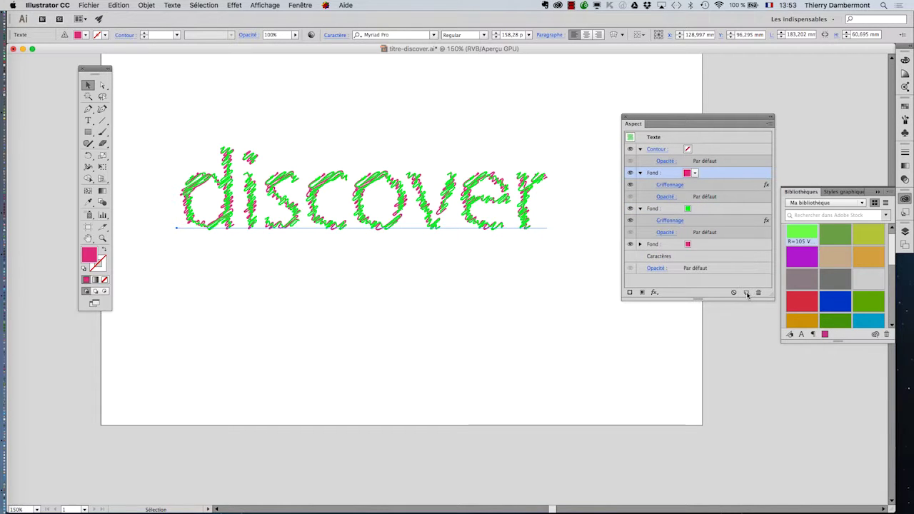
click(695, 174)
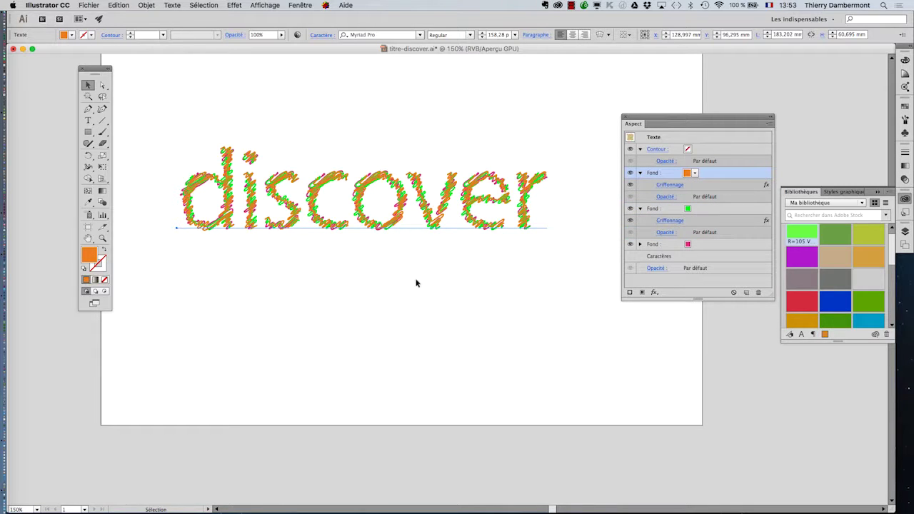
click(690, 208)
click(695, 209)
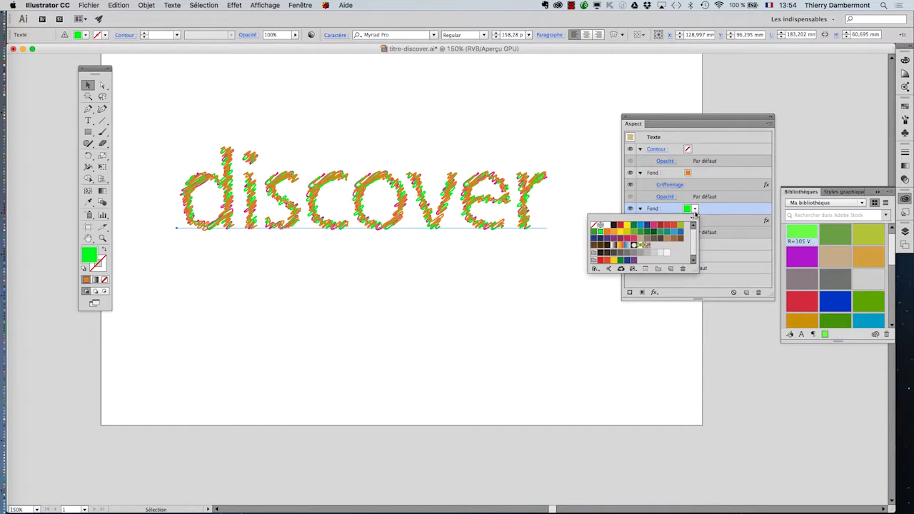
click(652, 233)
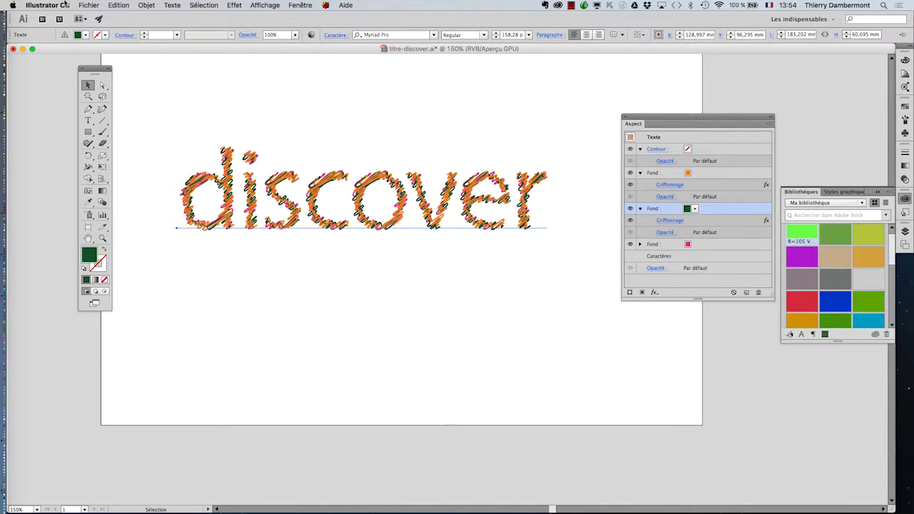
click(89, 5)
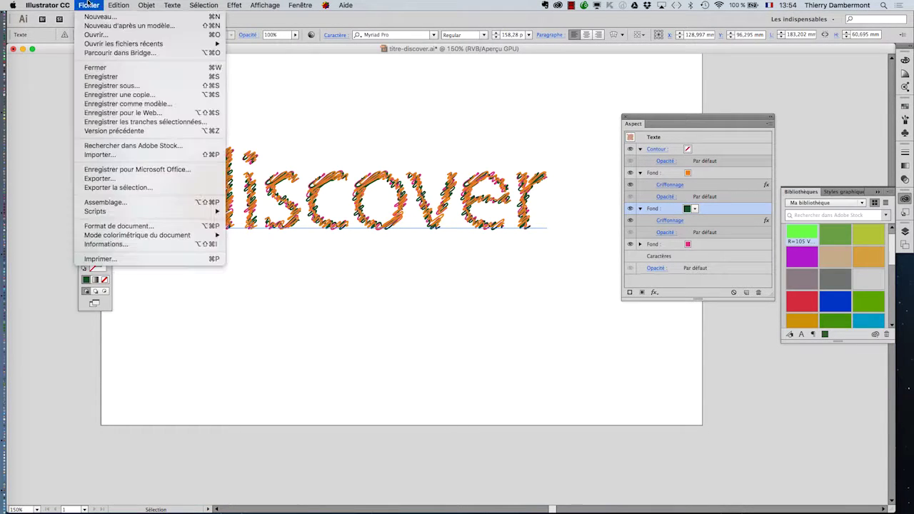
click(114, 87)
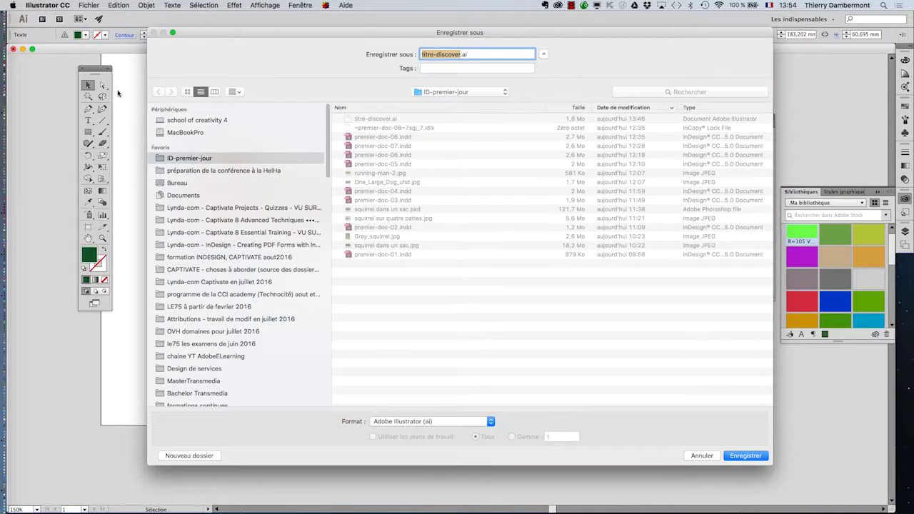
click(702, 456)
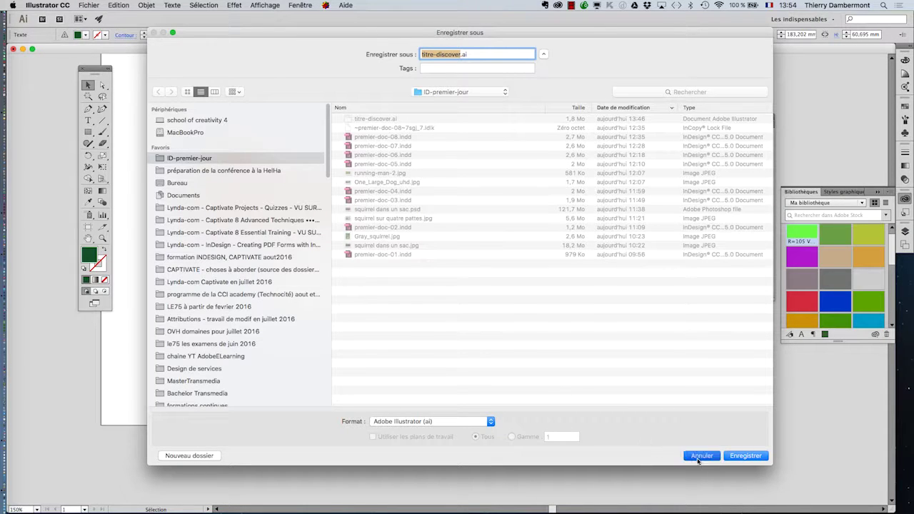
Save the changes to titre-discover.ai under its existing name
click(87, 5)
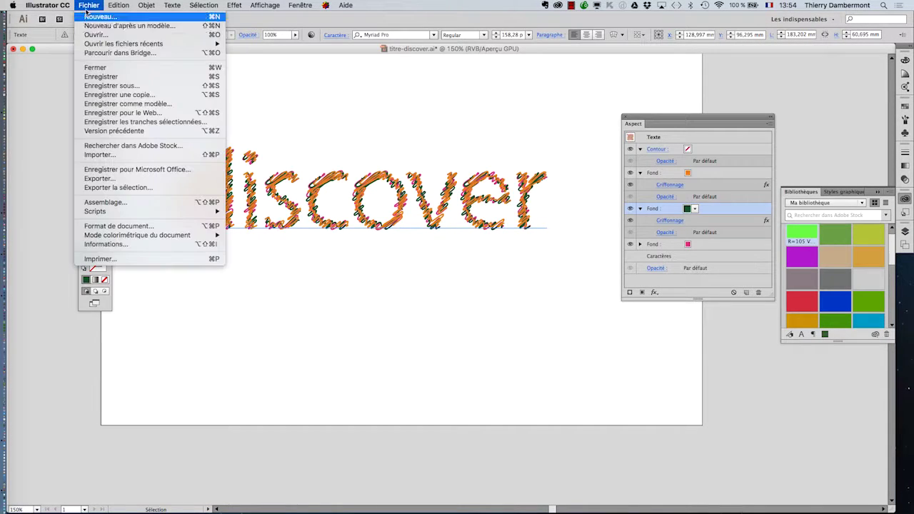
click(117, 77)
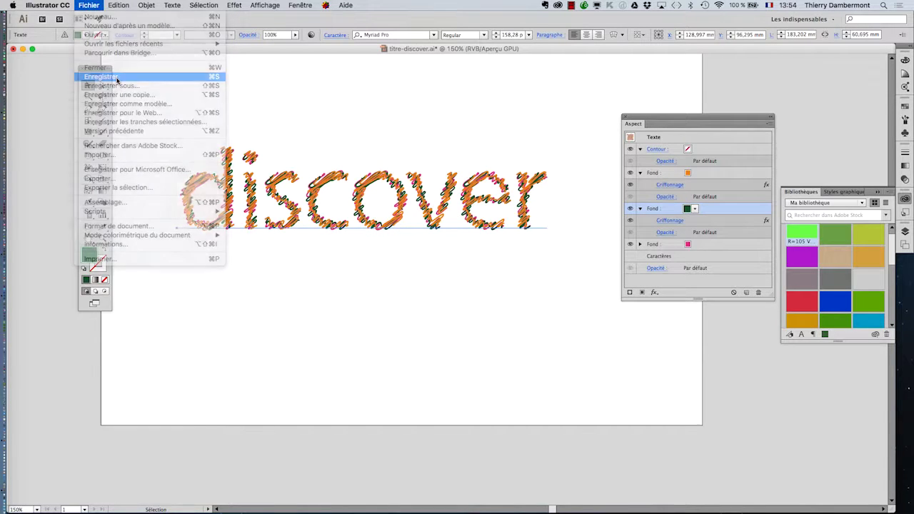
Replace the title text "discover" with "découvrez", keeping its scribbled fills, and finish editing the text
click(88, 121)
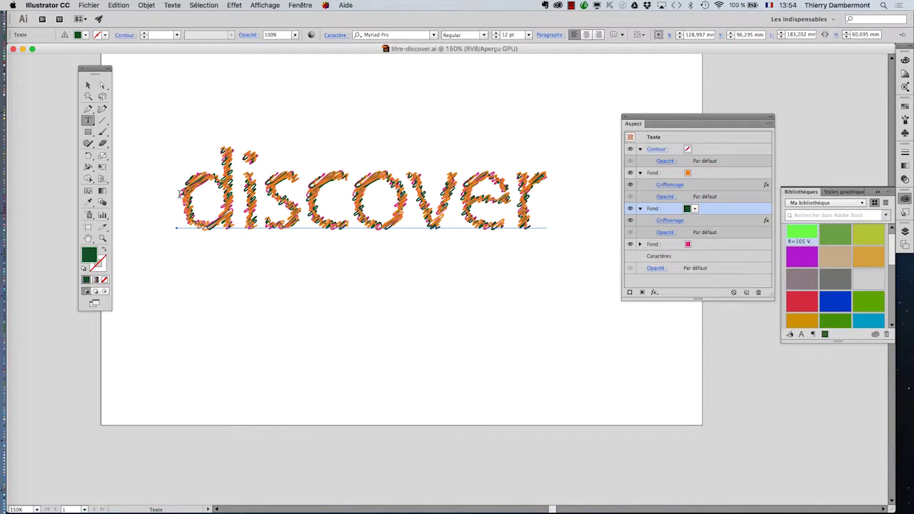
drag(180, 194, 513, 293)
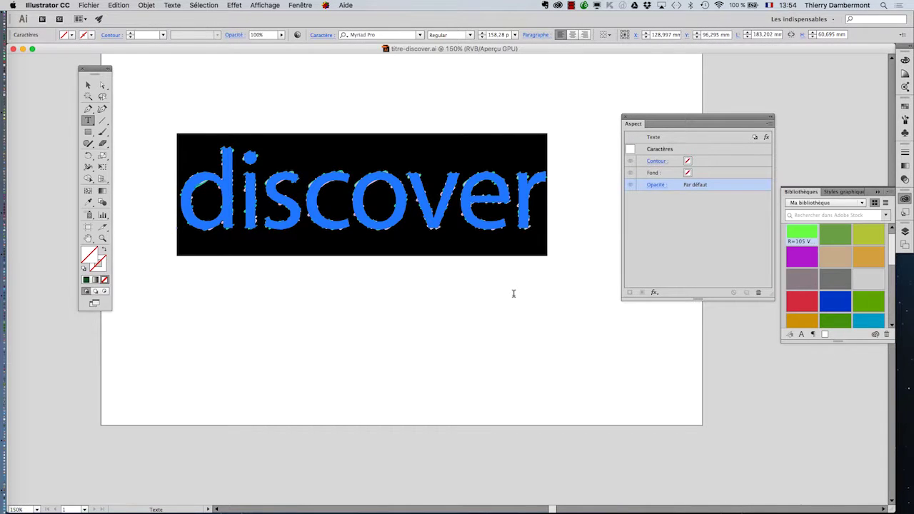
text(découv)
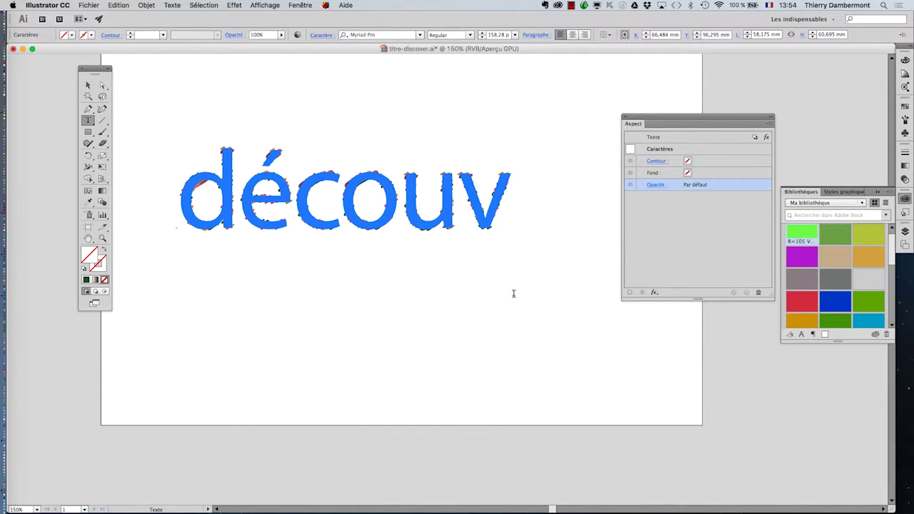
text(rez)
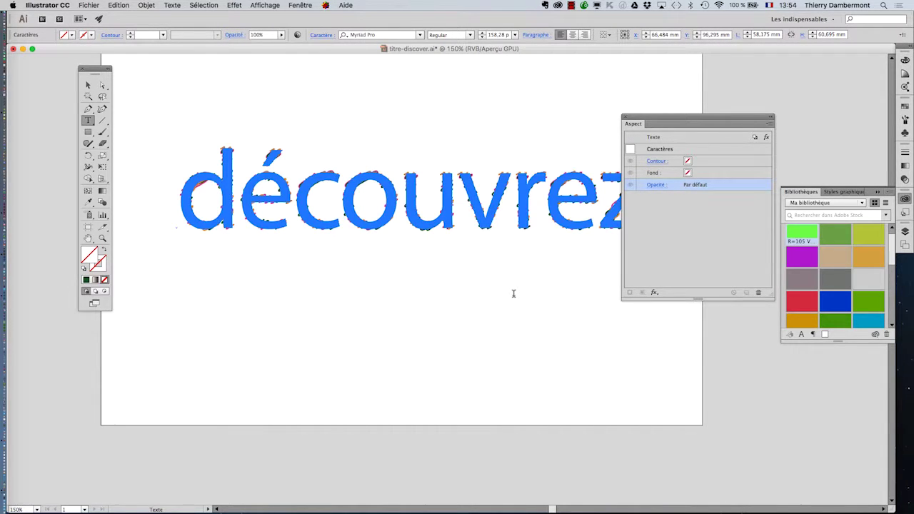
click(90, 86)
Move the Aspect panel clear of the title, shift "découvrez" about 12 mm left and 11 mm up on the artboard, and deselect it
drag(647, 117, 720, 108)
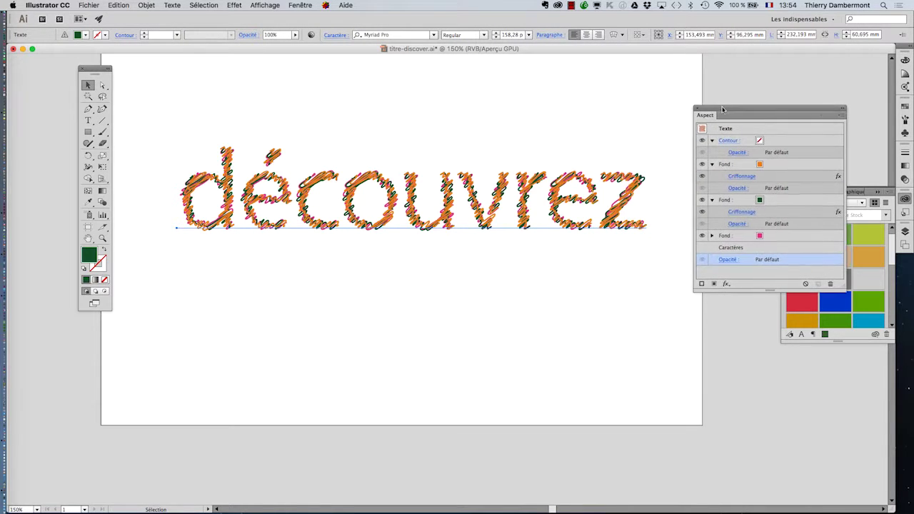
click(623, 276)
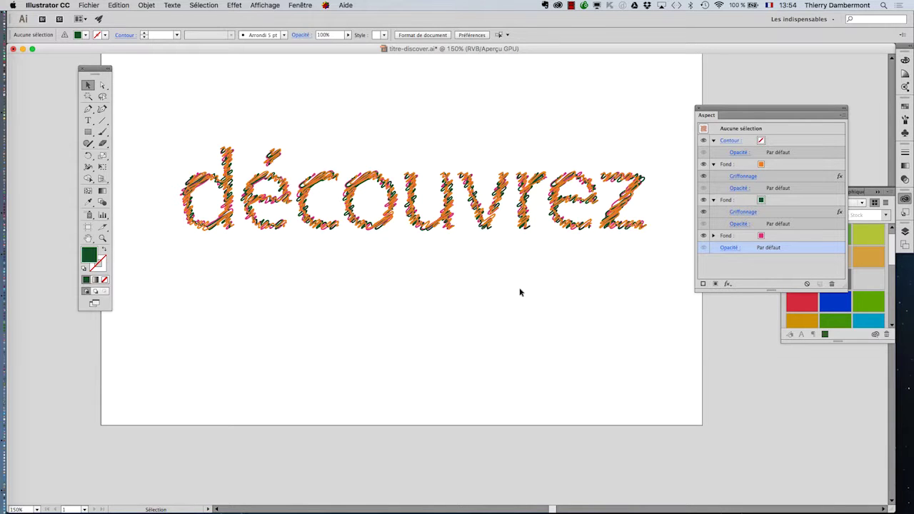
drag(280, 198, 255, 174)
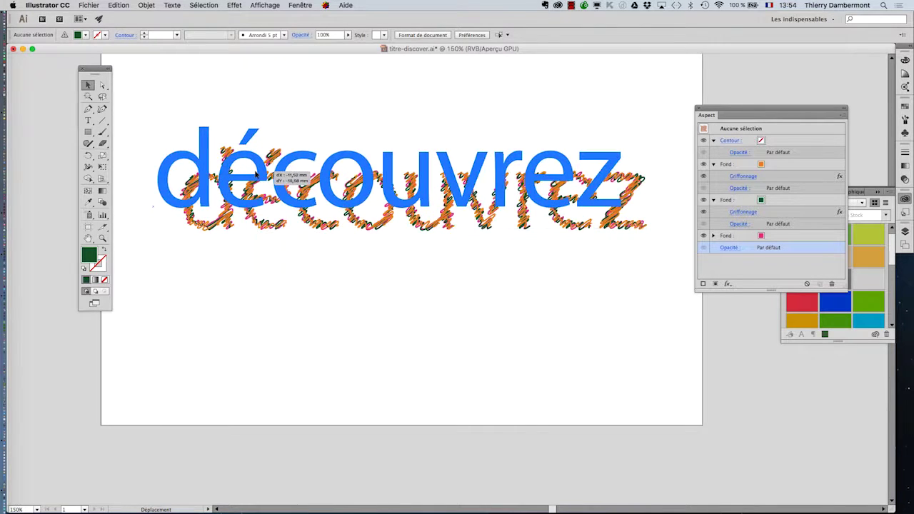
drag(302, 281, 302, 281)
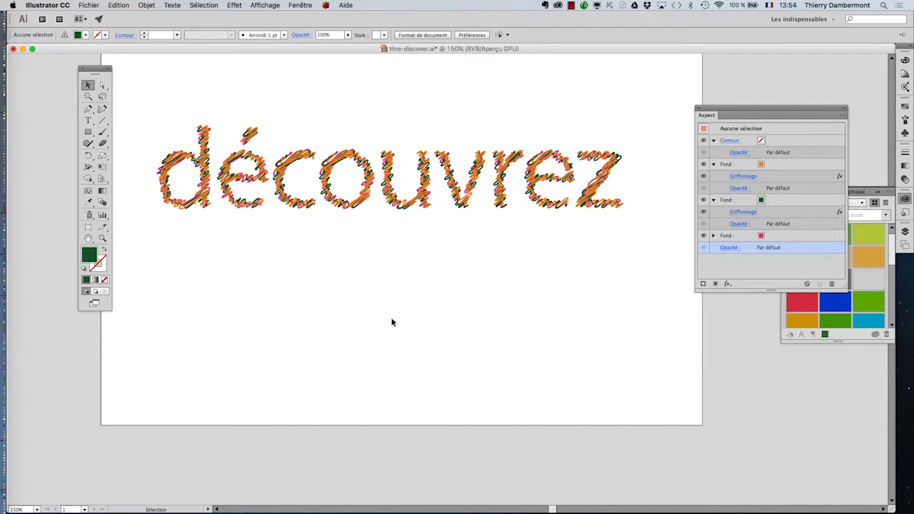
scroll(390, 321, down, 1)
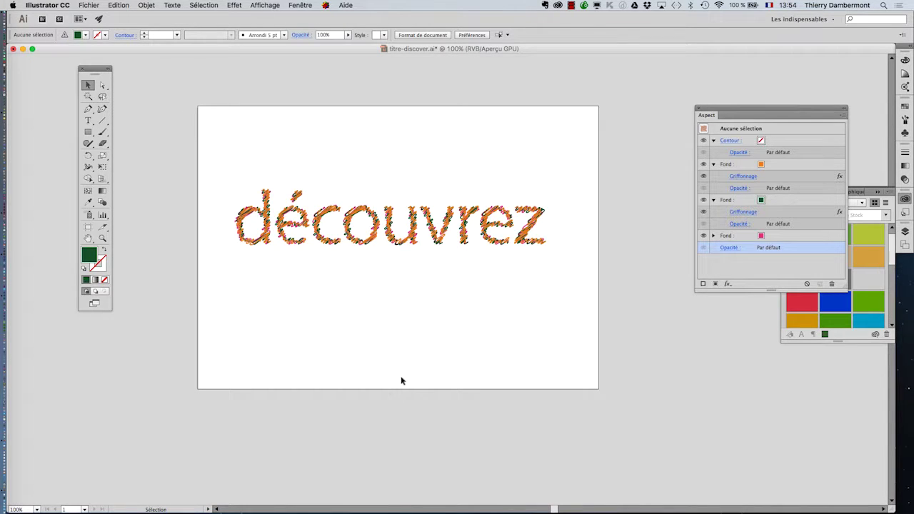